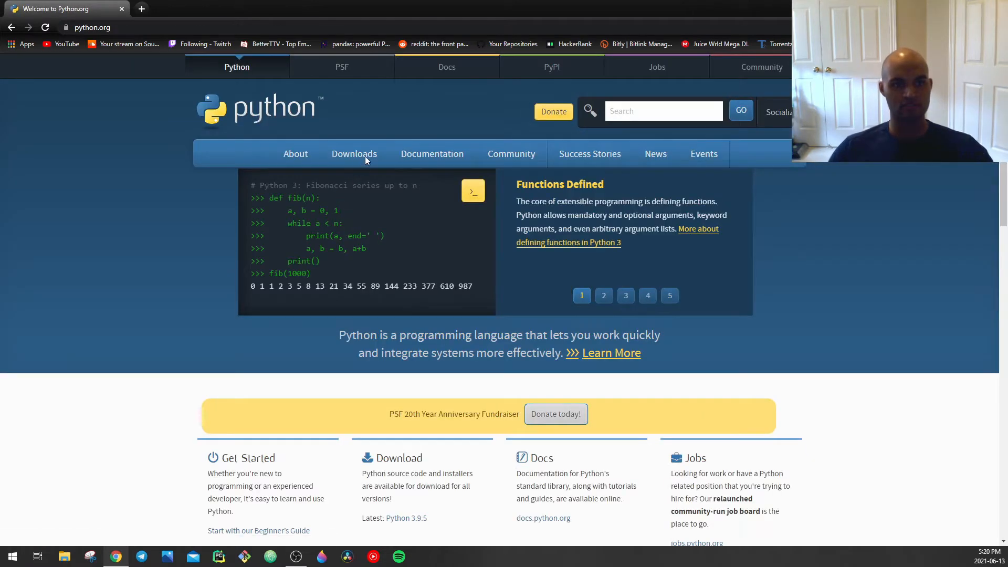
Step: Download the Python 3.9.5 Windows installer from the Python downloads page and save python-3.9.5-amd64.exe to the Downloads folder
mouse_move(350, 153)
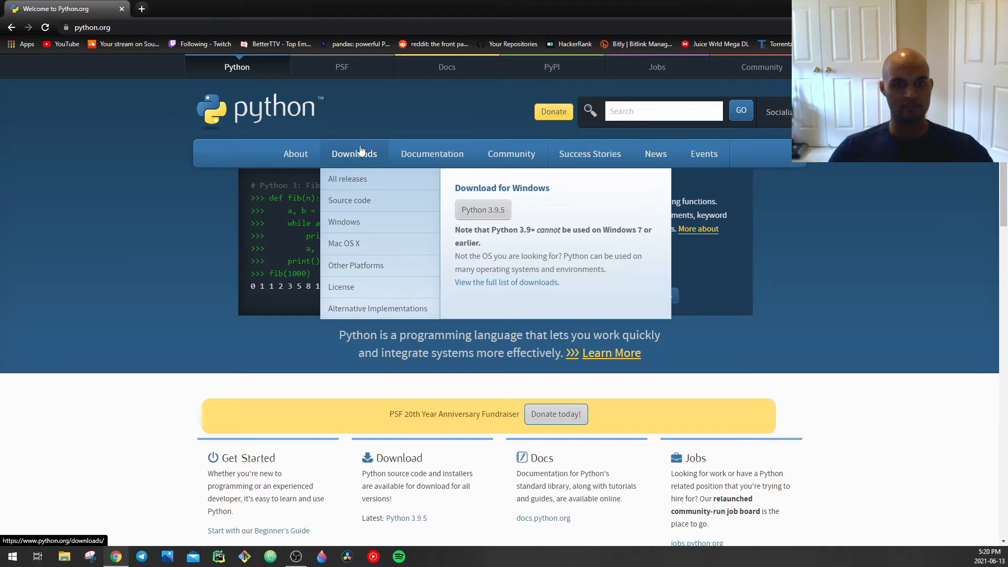
click(354, 152)
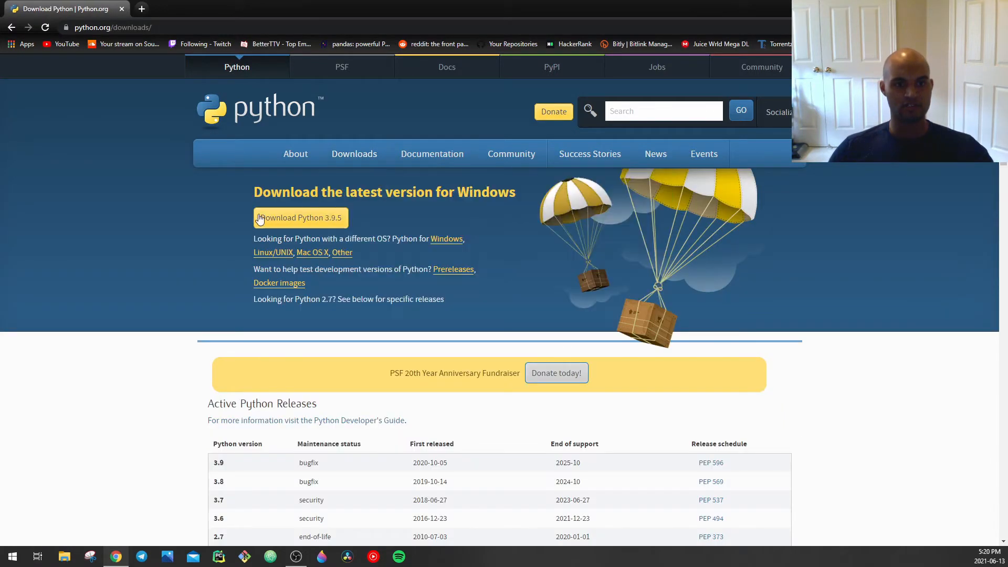
click(339, 215)
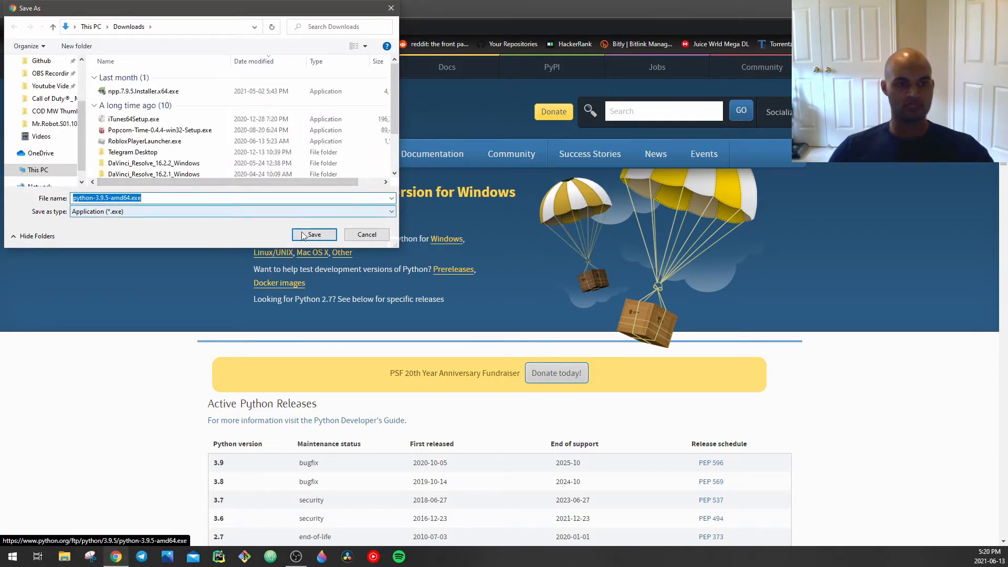
click(315, 235)
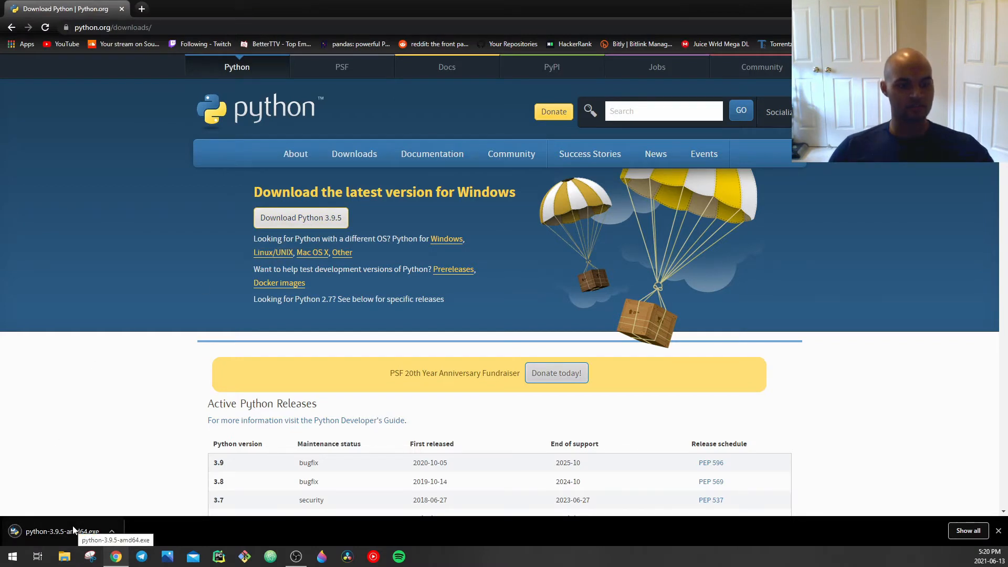
Step: Run the downloaded Python 3.9.5 installer with the default settings and close the setup once it finishes
click(73, 525)
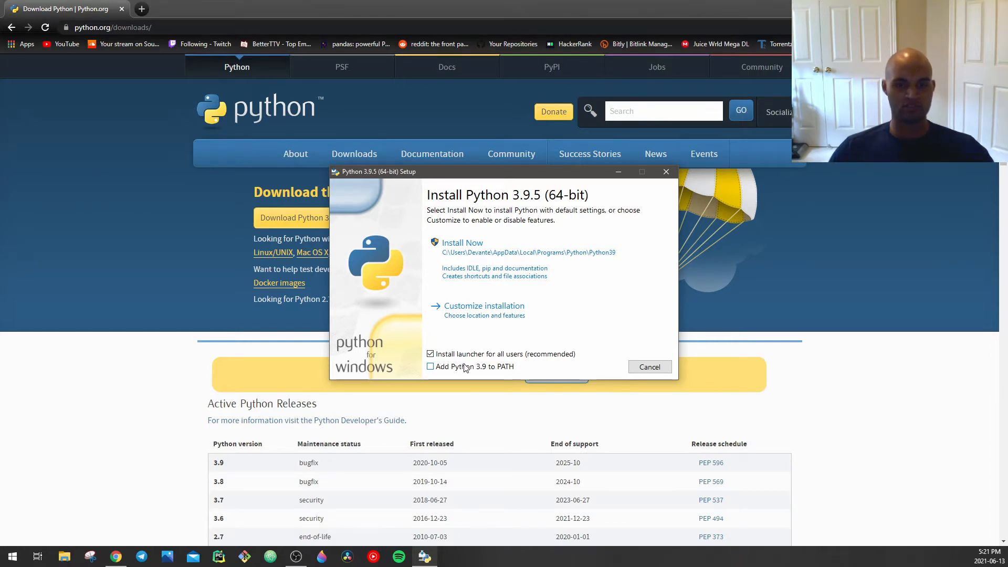
click(476, 251)
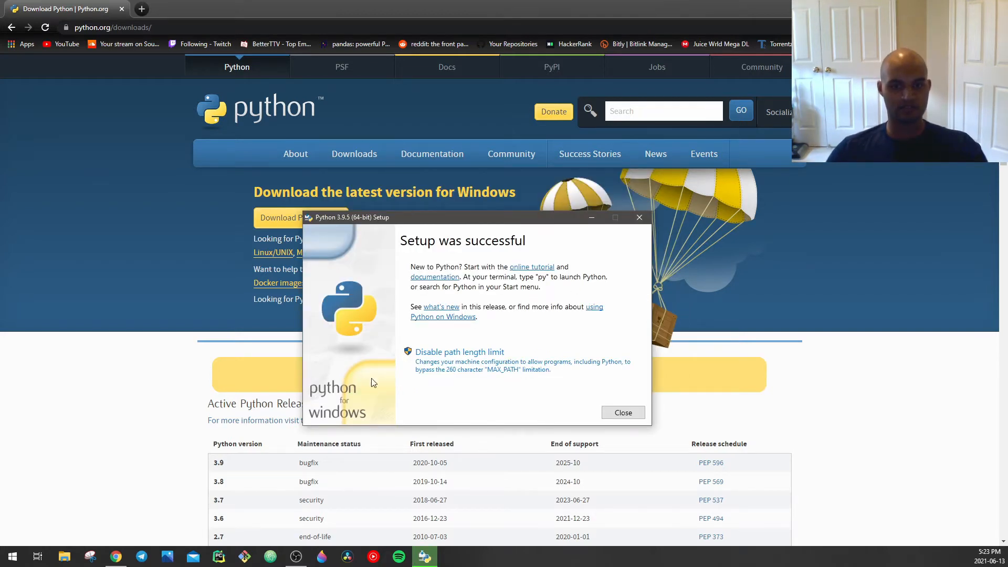
click(623, 413)
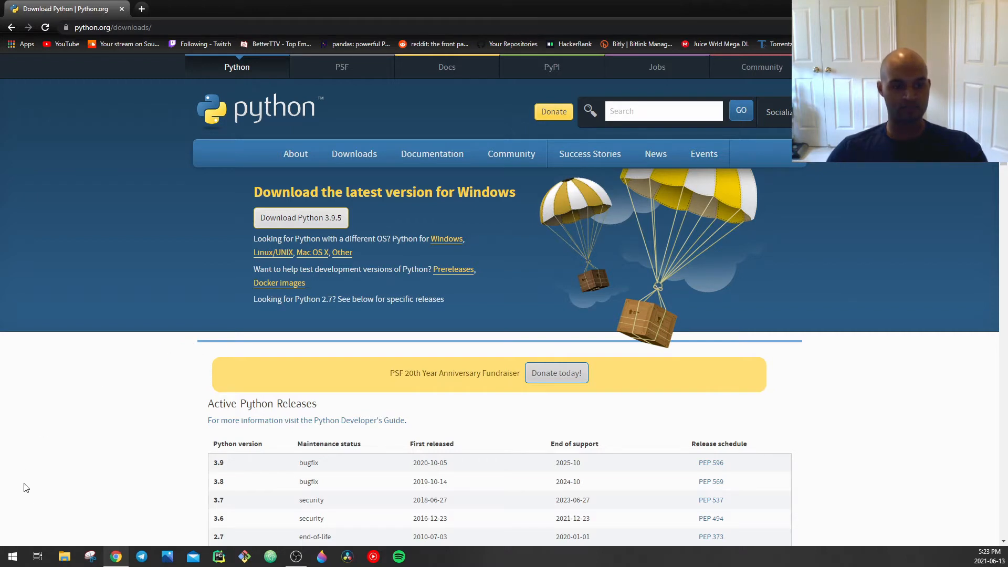
Step: Find the system environment variables settings through a Windows search for "envir" and open the Environment Variables dialog
click(13, 558)
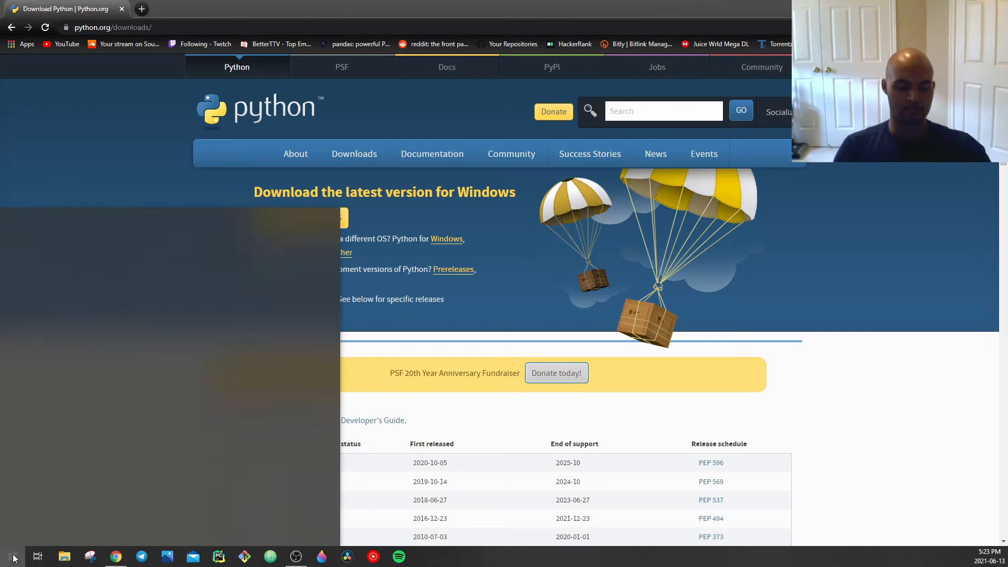
text(envir)
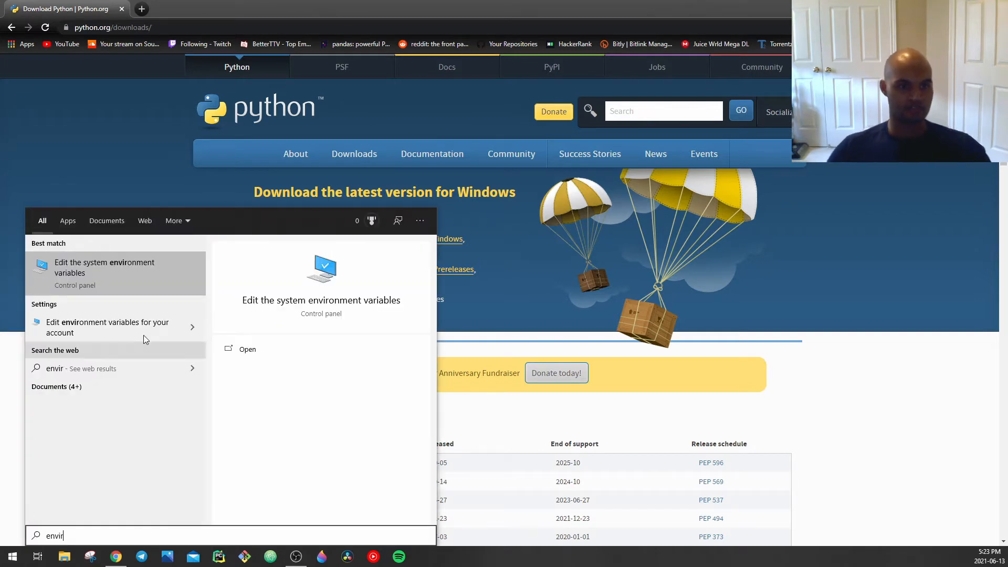
click(125, 264)
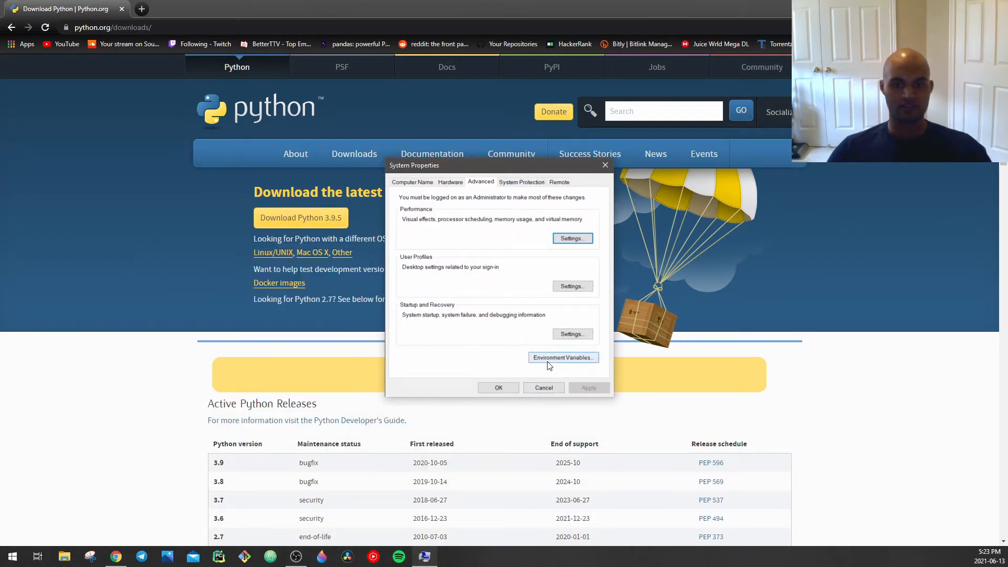
click(553, 358)
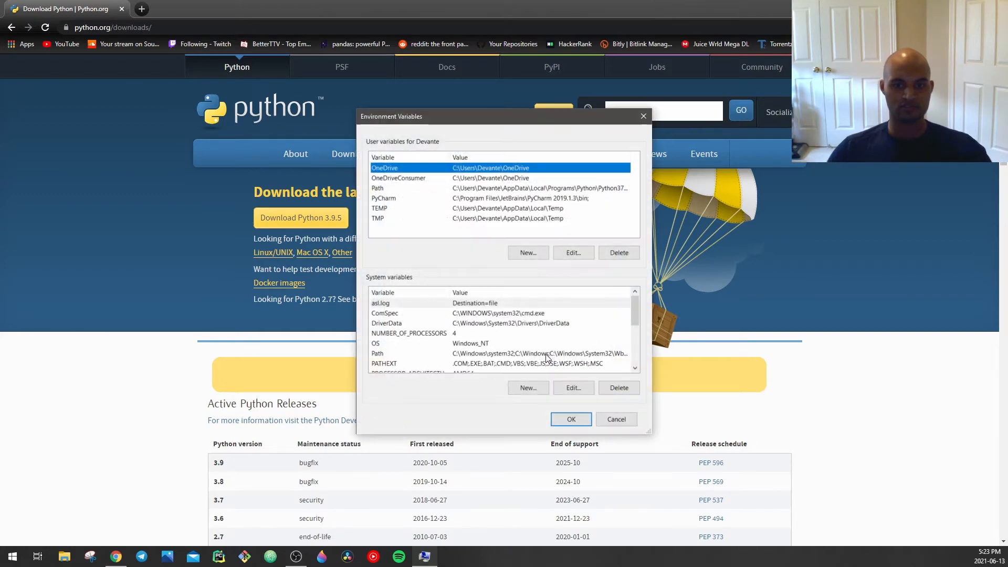
Step: Open the user Path variable for editing, widen its dialog, and start a new blank entry
click(496, 190)
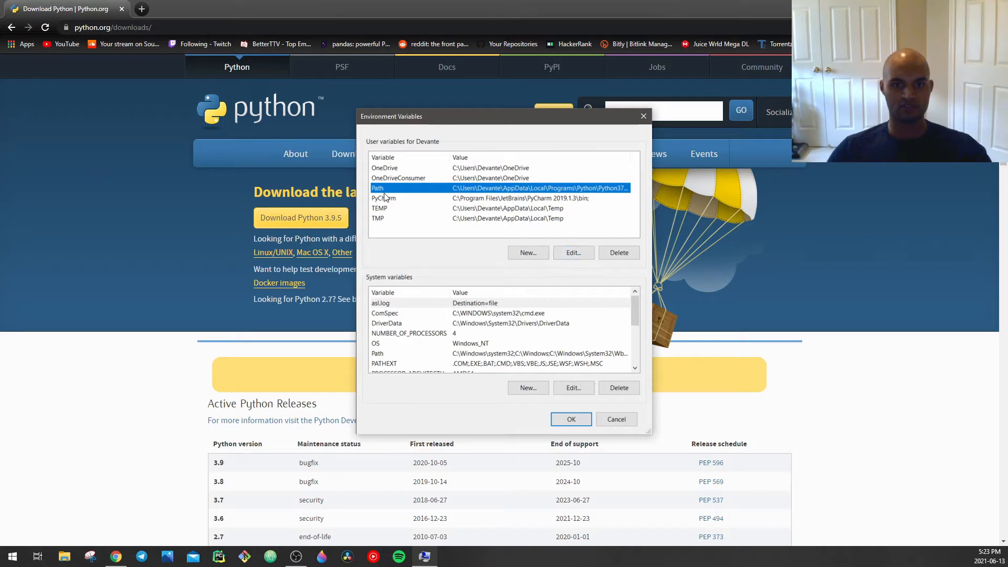
click(568, 254)
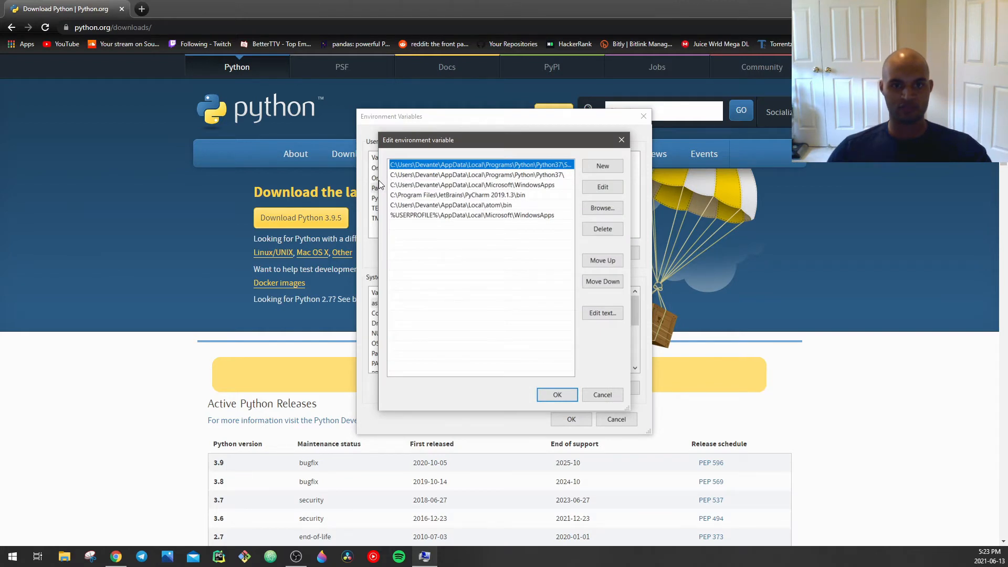
drag(378, 181, 340, 180)
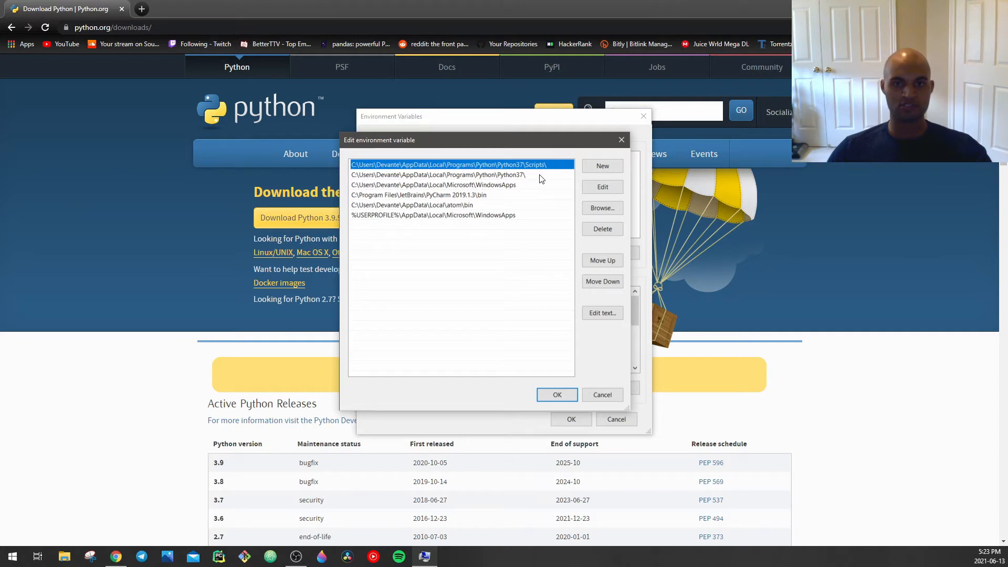
click(601, 168)
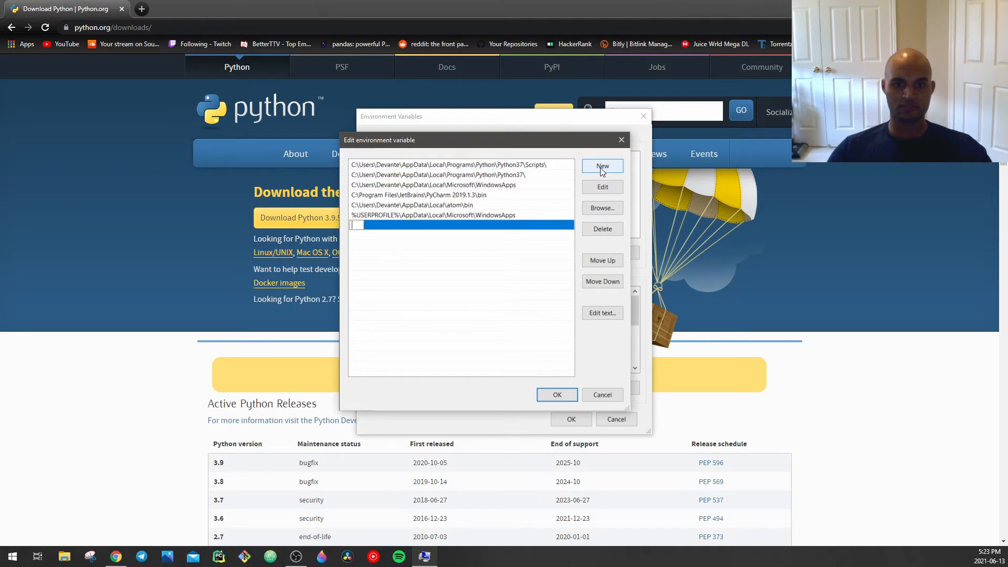
Step: Switch to File Explorer and browse the C: drive to the current user's folder inside Users
click(64, 557)
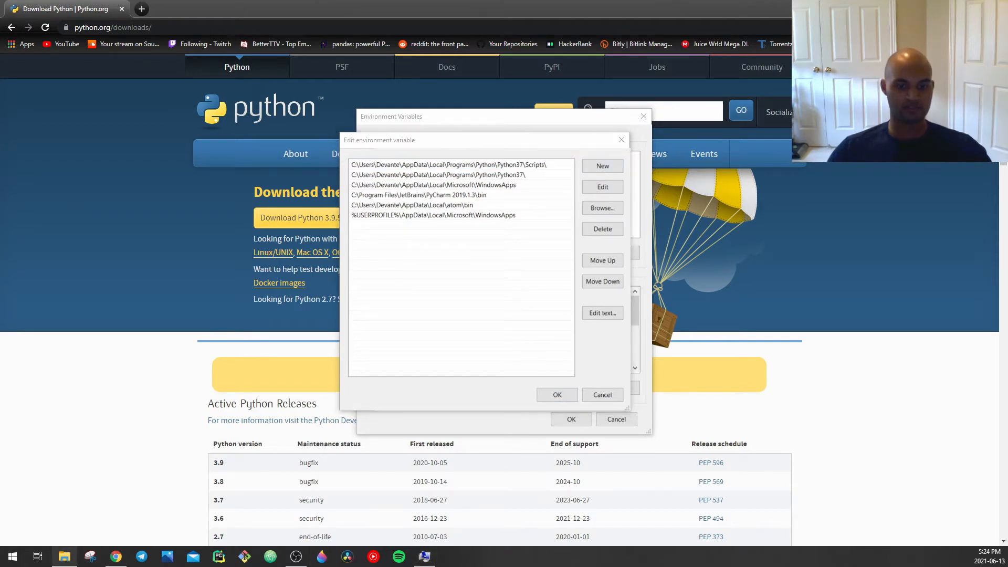
drag(451, 168, 465, 163)
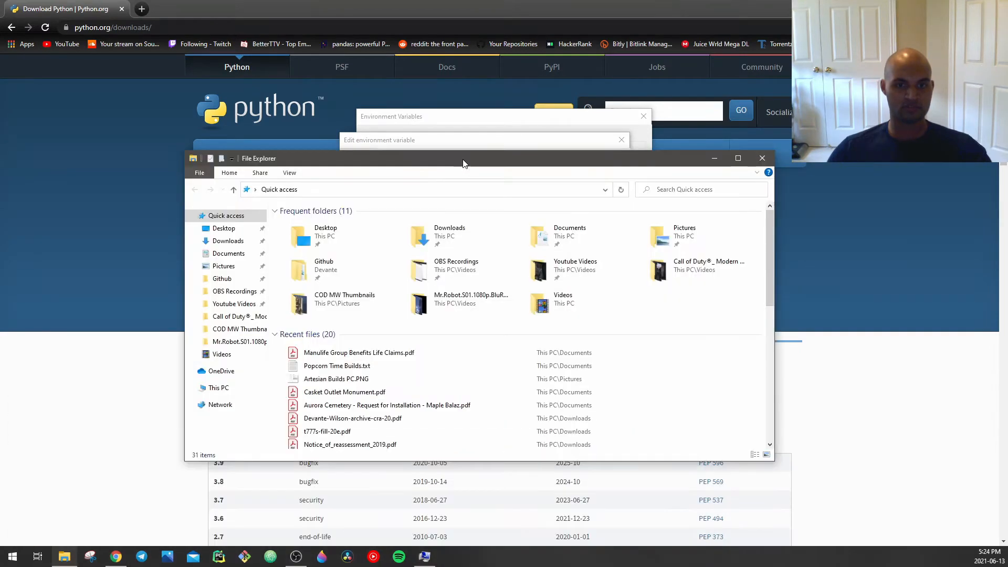
click(231, 388)
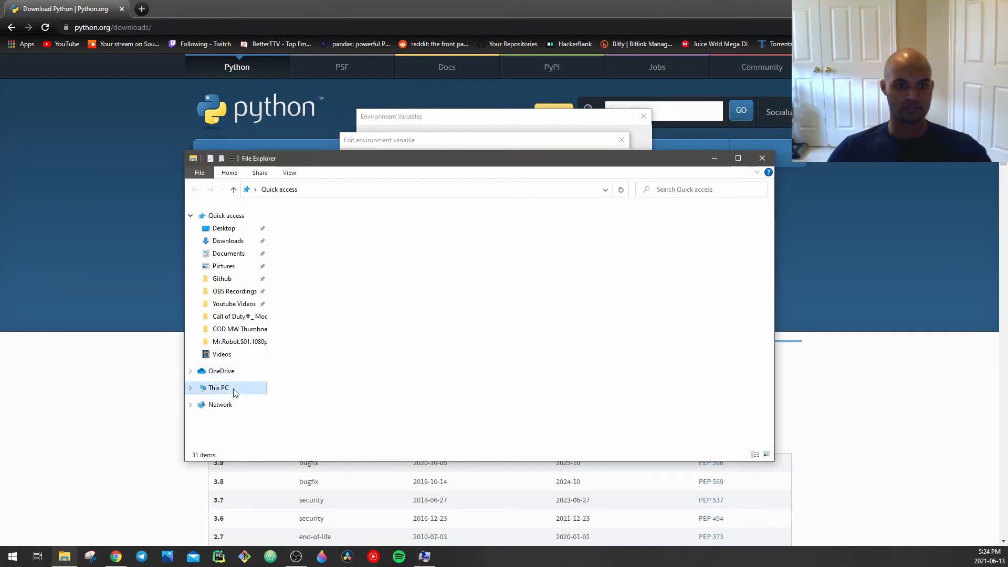
double_click(347, 336)
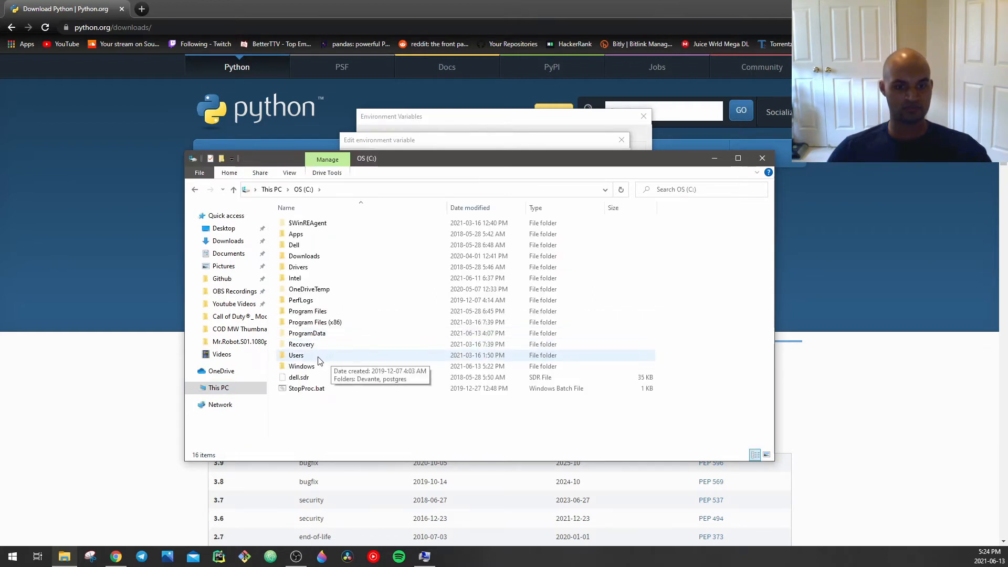
double_click(311, 355)
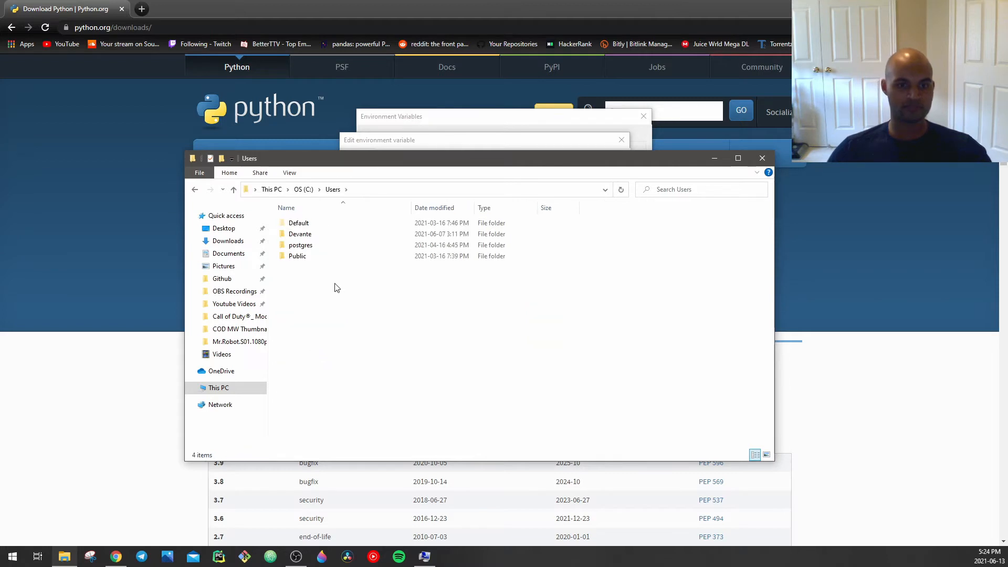
double_click(318, 236)
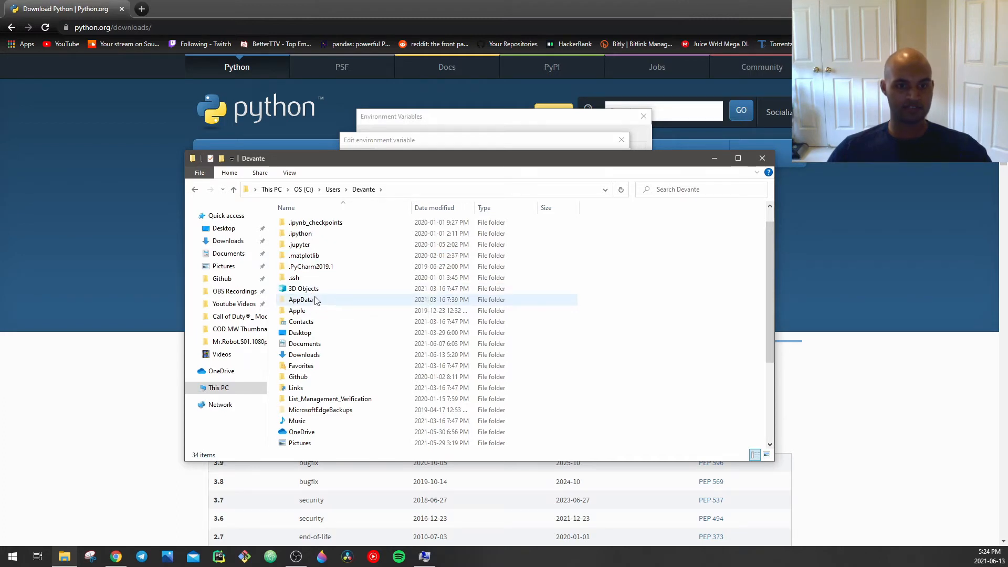
Step: Check the advanced folder view options for the setting that shows hidden files, folders and drives
click(316, 300)
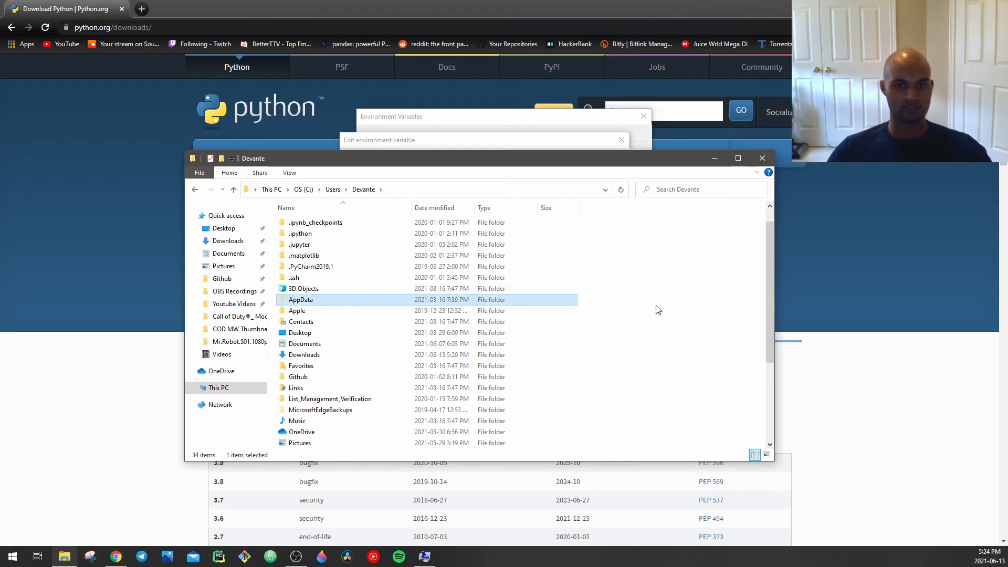
click(290, 173)
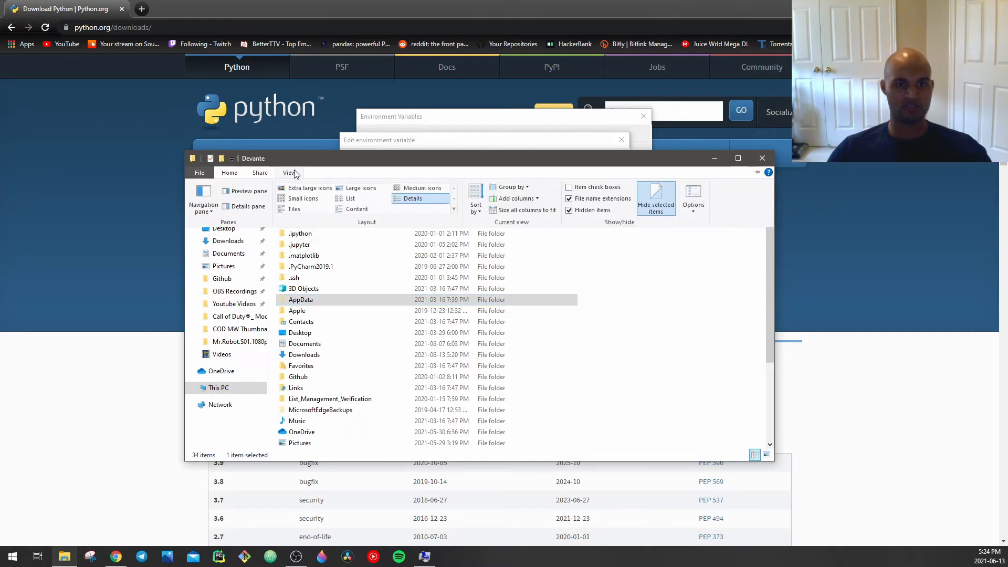
click(694, 207)
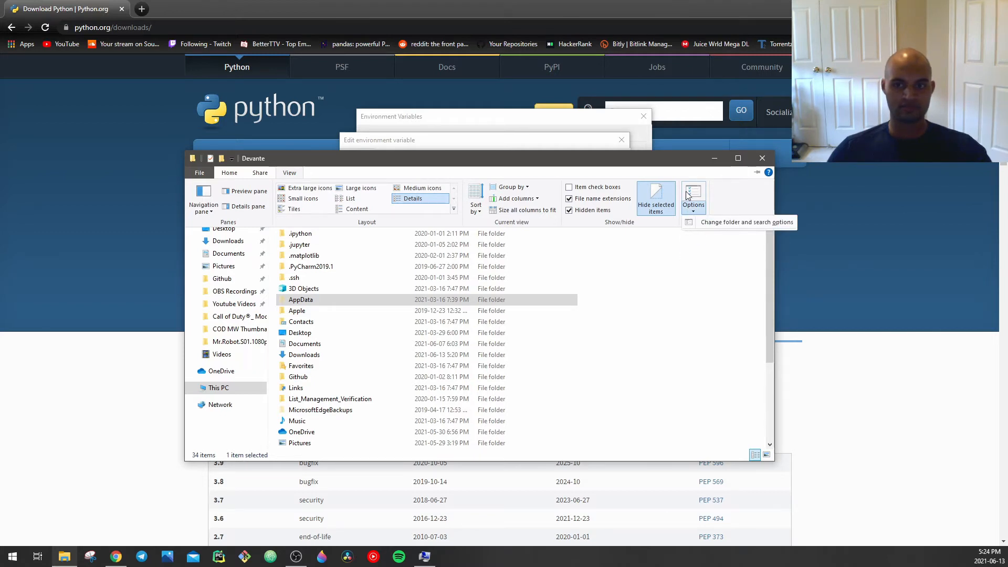
click(722, 222)
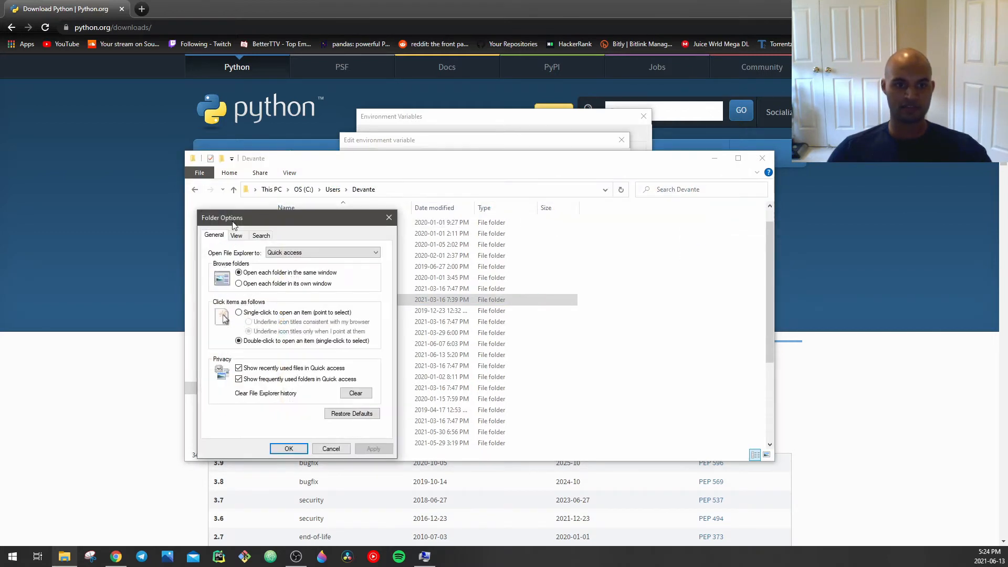
click(236, 238)
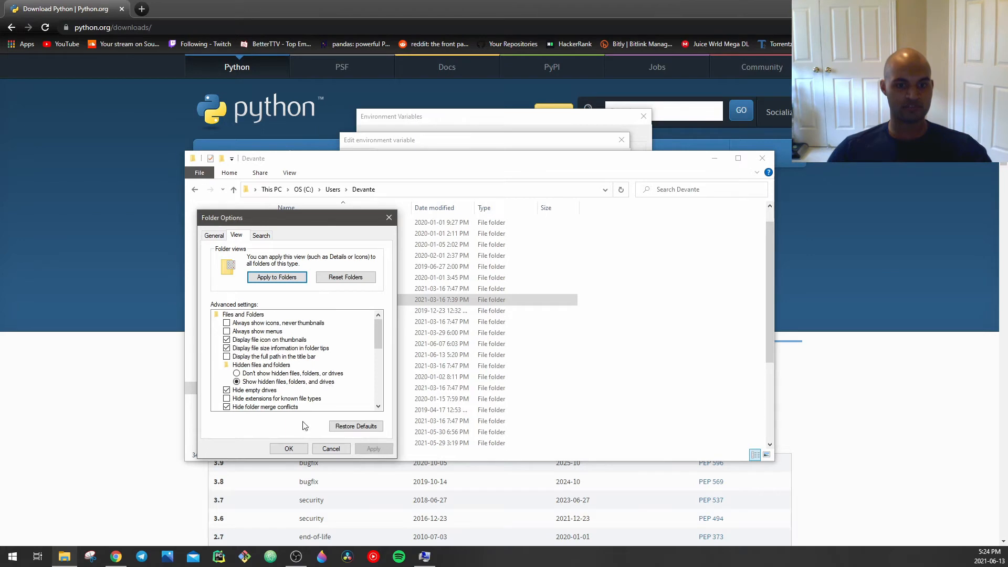
click(290, 449)
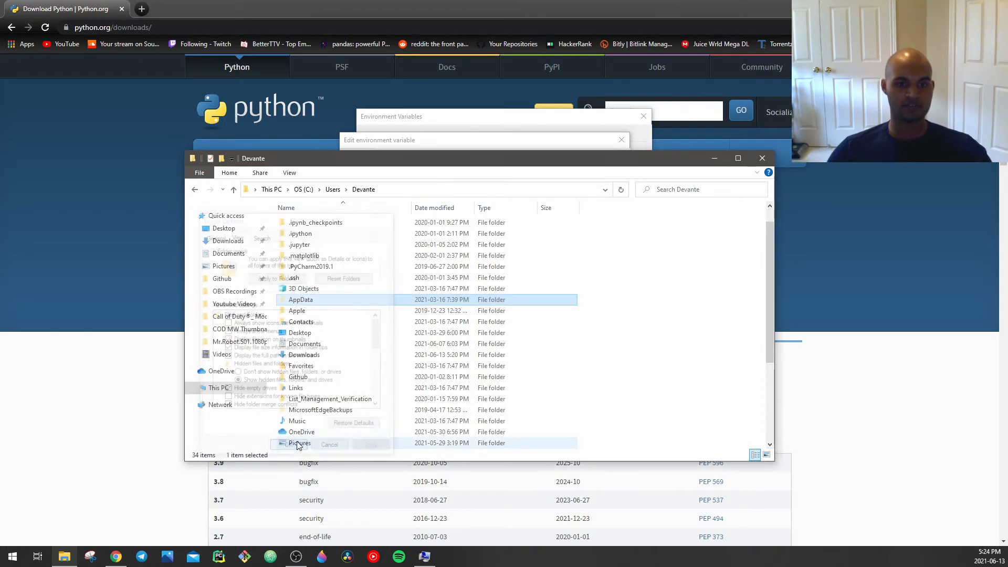
Step: Browse from the user's folder to AppData\Local\Programs\Python\Python39
double_click(448, 303)
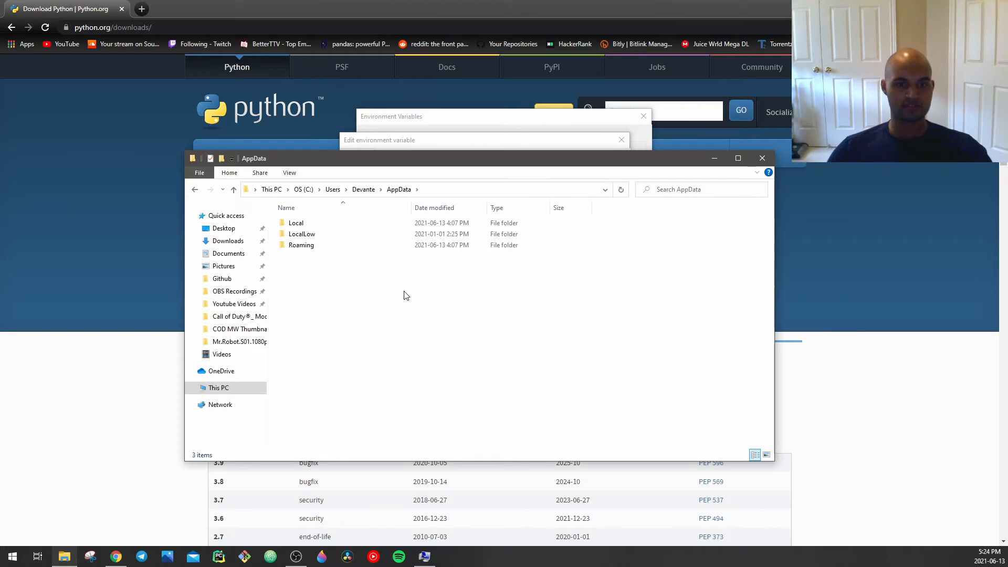
double_click(304, 224)
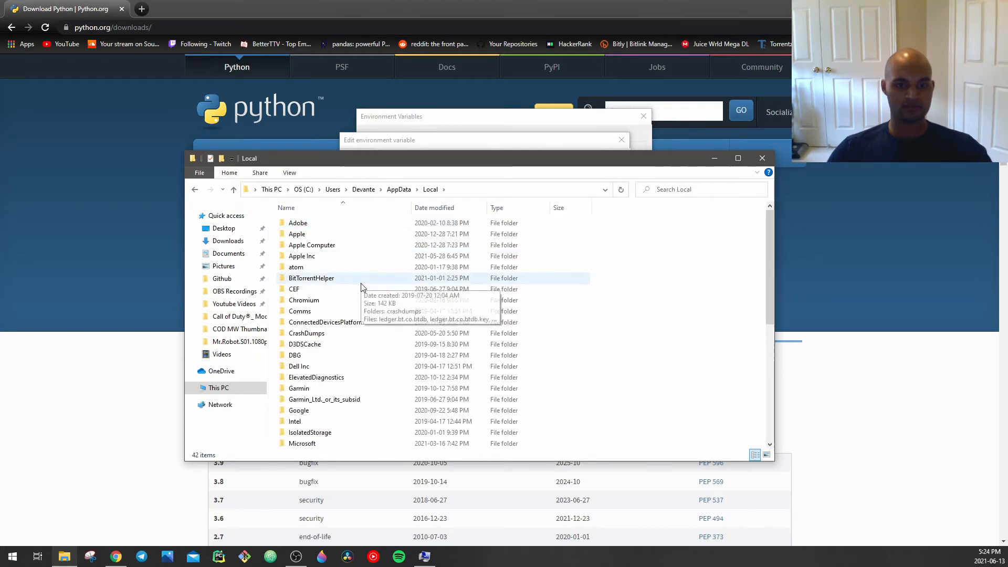
scroll(357, 294, down, 7)
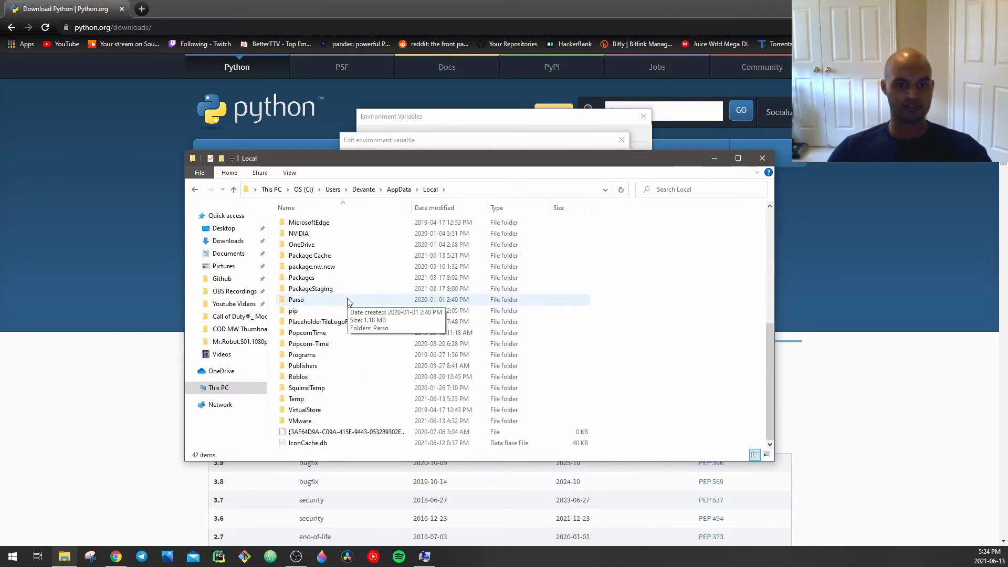
double_click(330, 355)
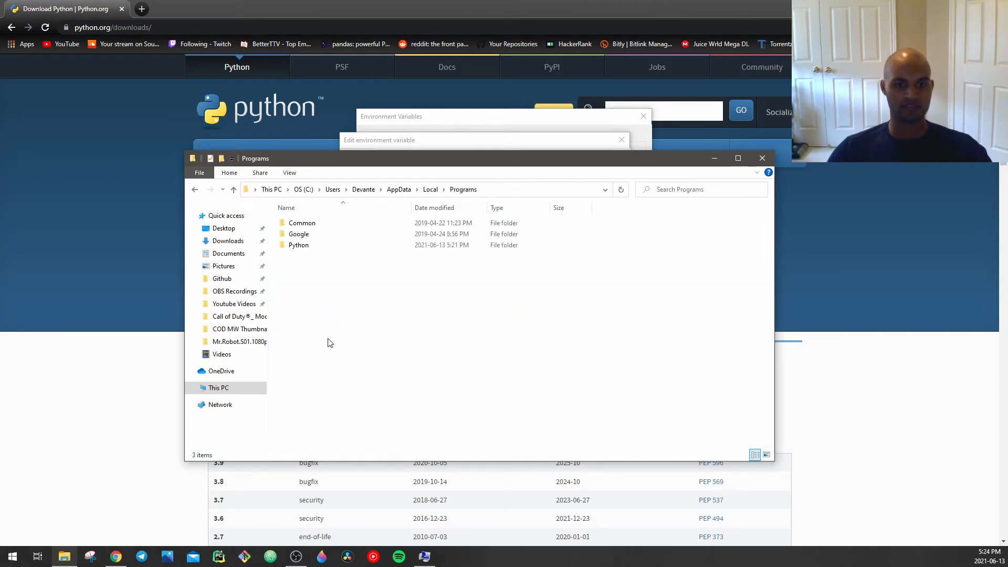
double_click(329, 246)
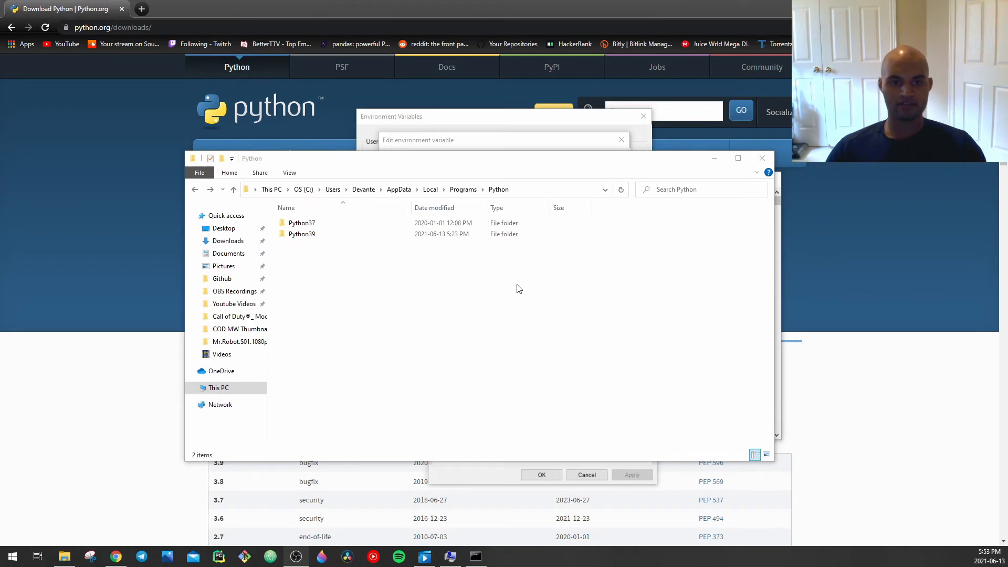
double_click(500, 237)
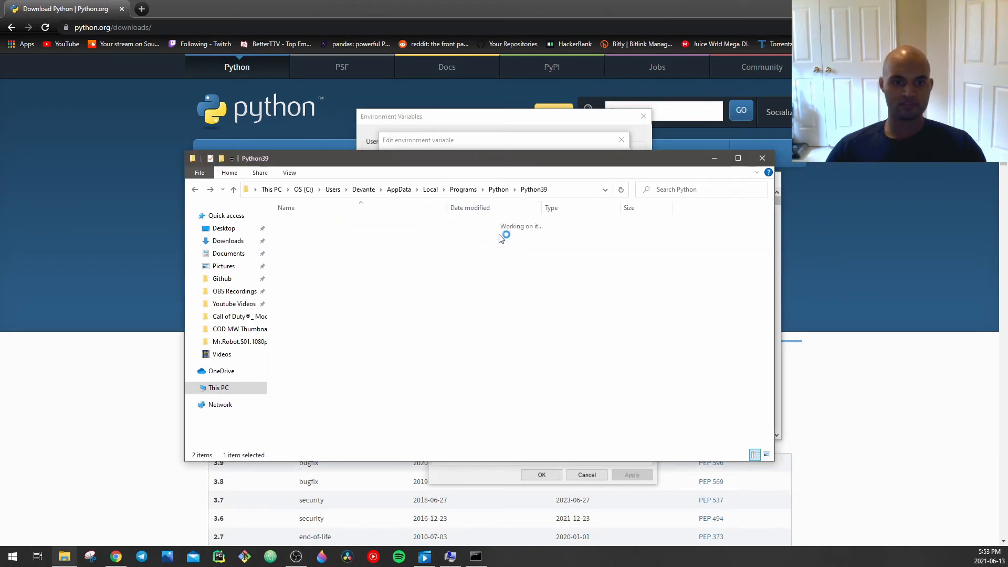
Step: Copy the full path of the Python39 folder to the clipboard
click(564, 194)
right_click(408, 190)
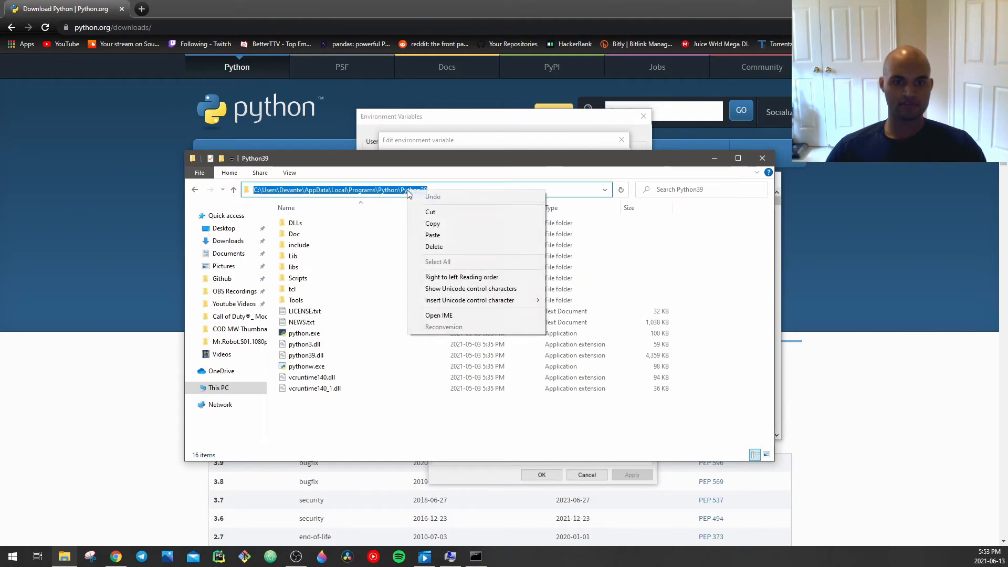
click(432, 223)
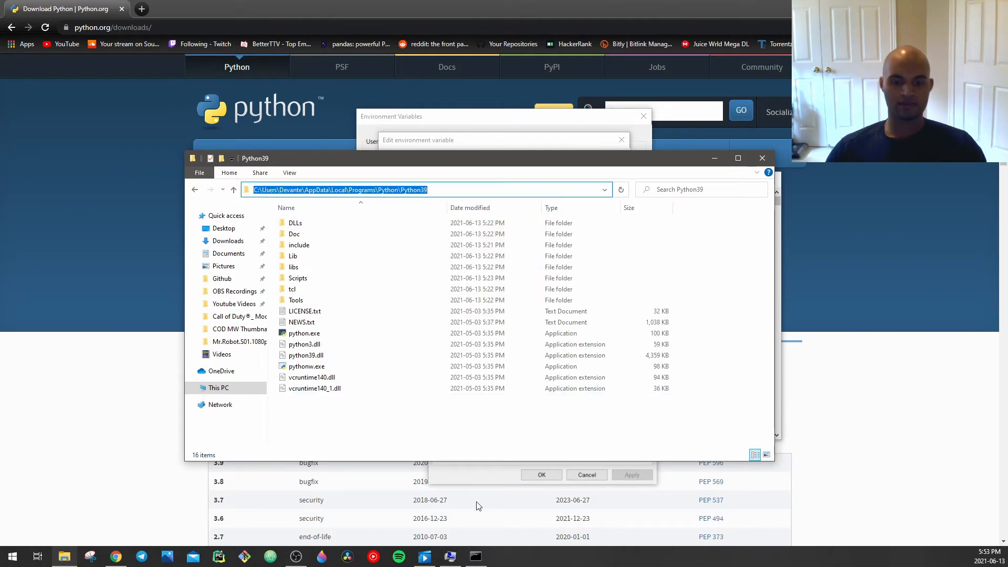
Step: Return to the Path variable editor and add the copied Python39 folder path as a new entry
click(450, 555)
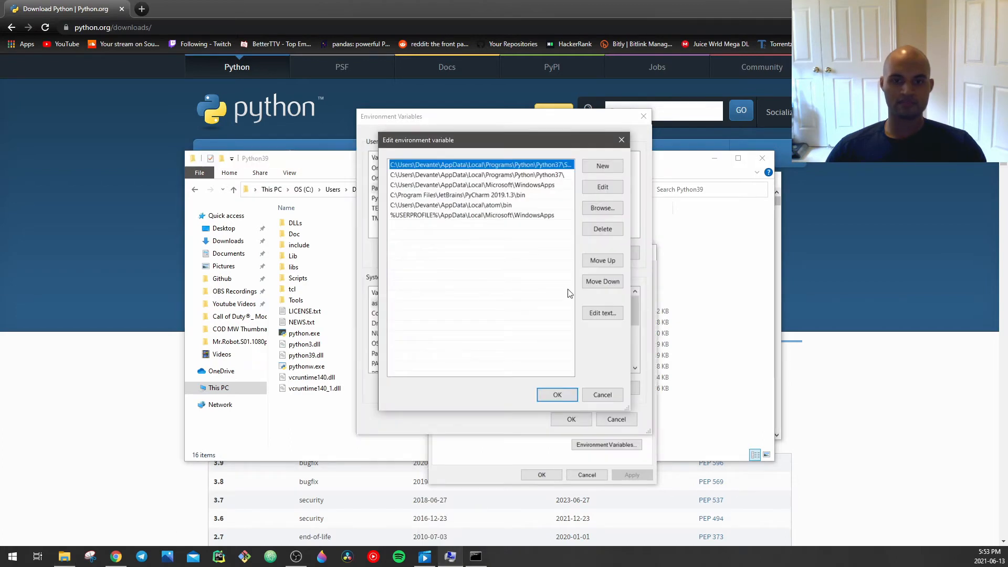
click(603, 166)
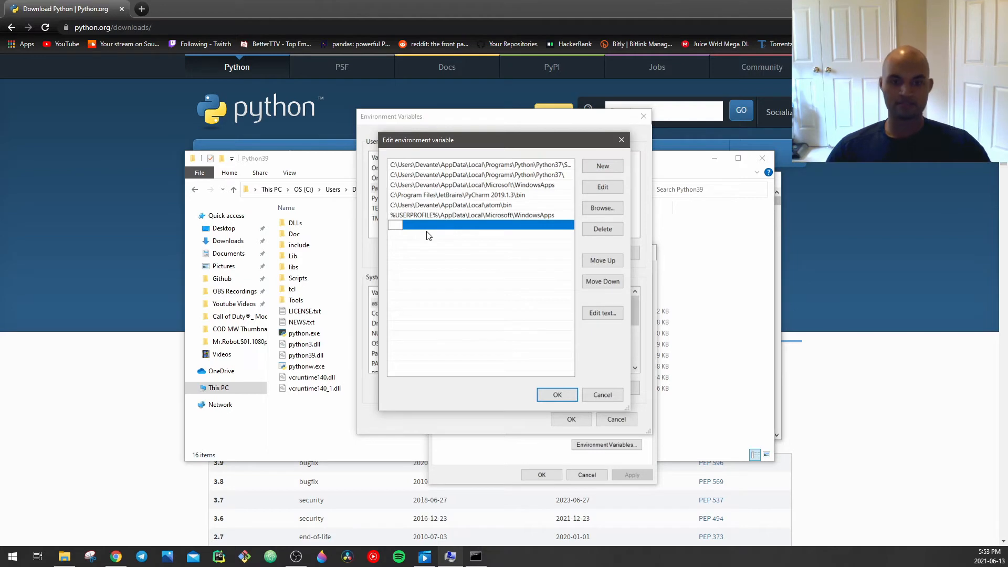
key(ctrl+v)
click(539, 240)
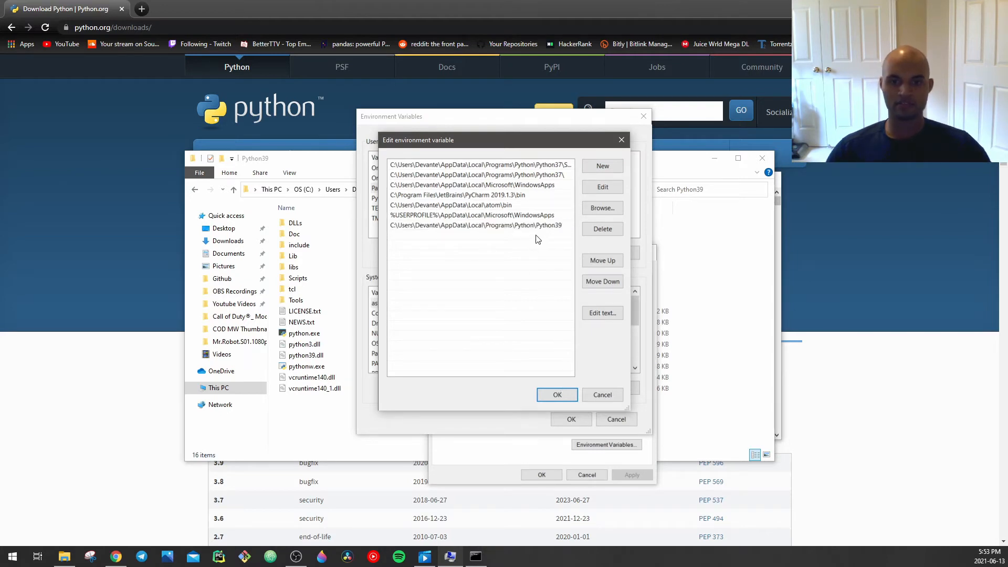
Step: Open the Scripts folder inside Python39 in File Explorer and copy its full path to the clipboard
click(710, 260)
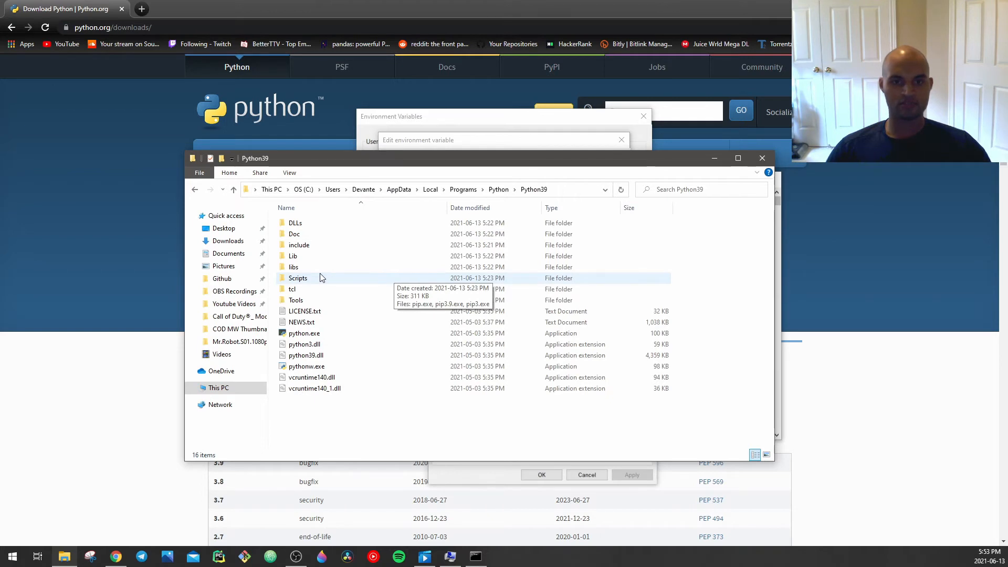
double_click(298, 278)
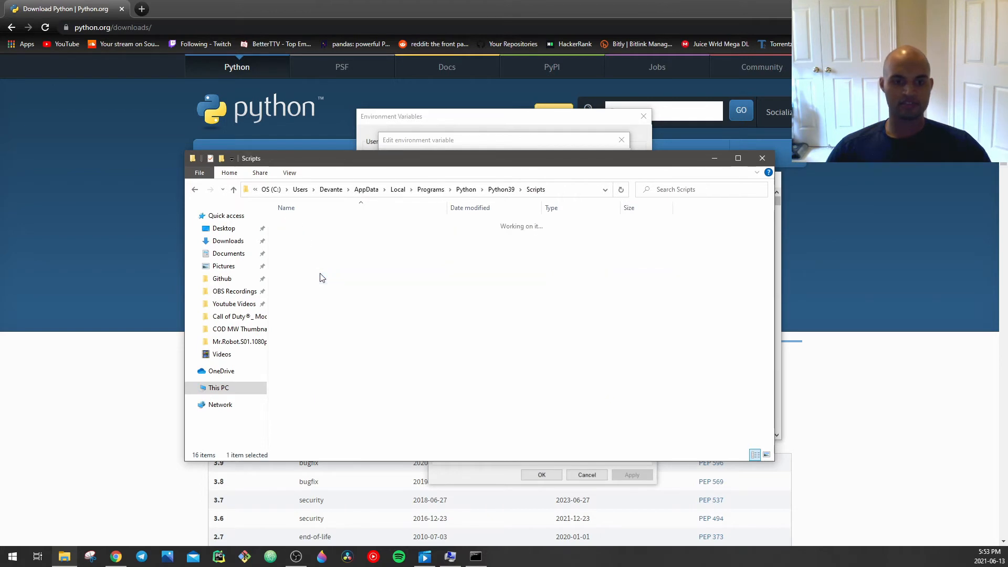
click(568, 190)
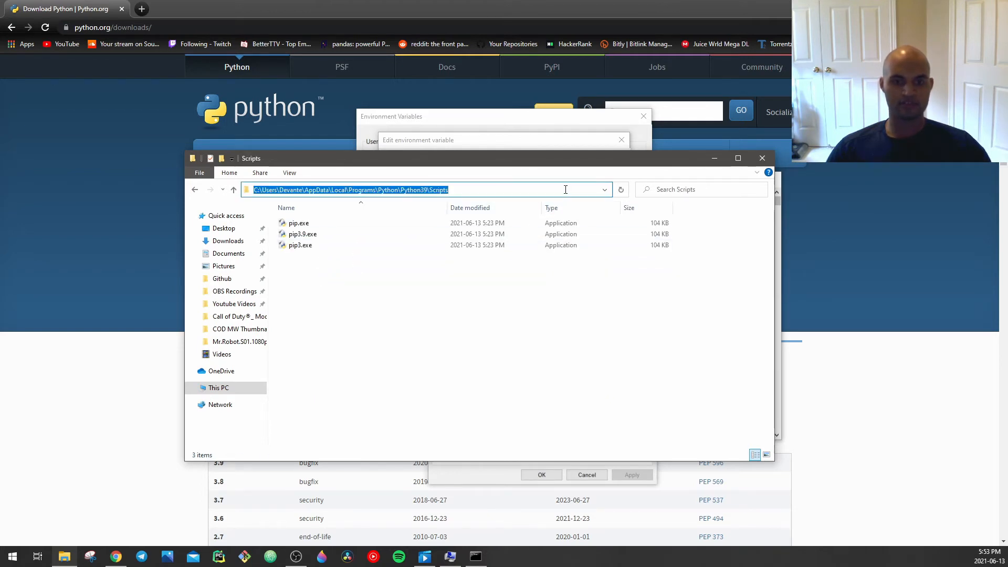
right_click(445, 186)
click(467, 219)
Step: Add the copied Python39\Scripts path as a new entry in the user Path variable and accept the edited list
click(452, 558)
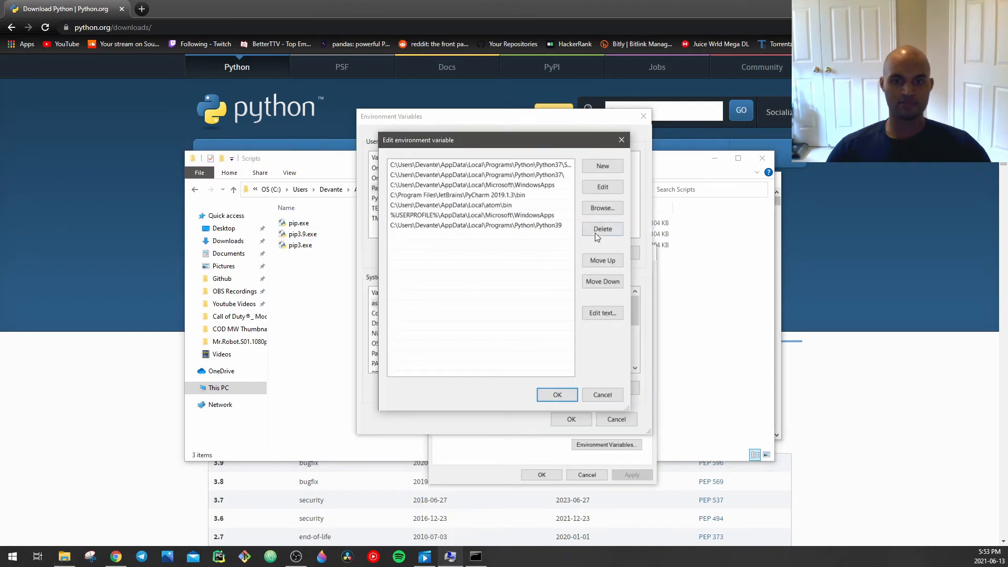
click(609, 164)
key(ctrl+v)
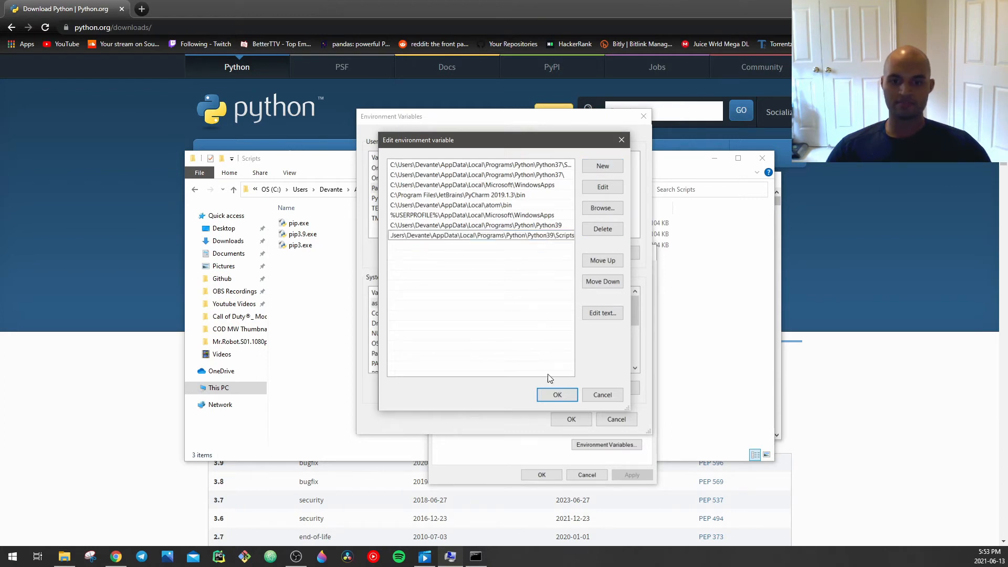
click(539, 249)
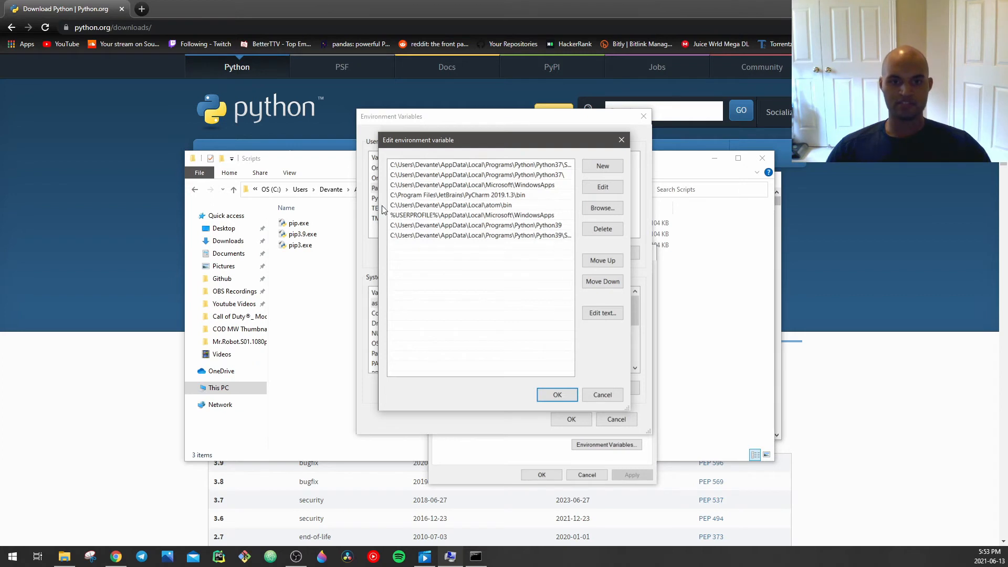
drag(378, 207, 357, 211)
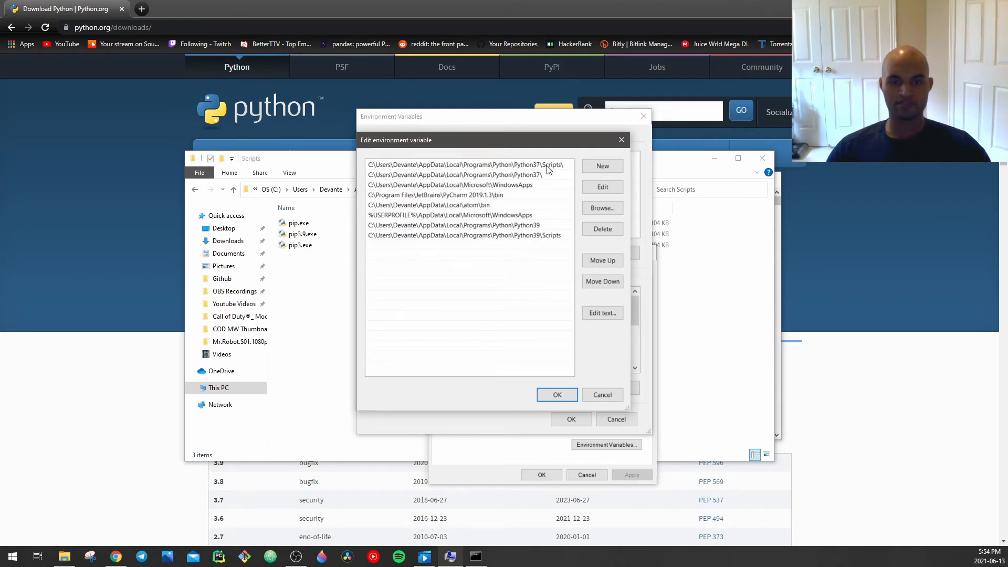
click(567, 393)
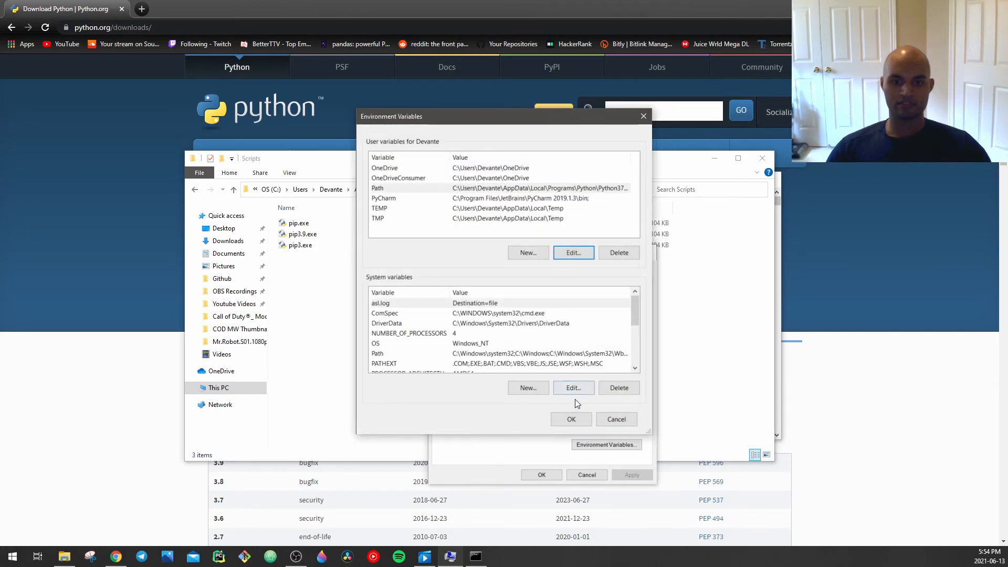
Step: Open a Command Prompt and run python to check which Python version starts
click(7, 555)
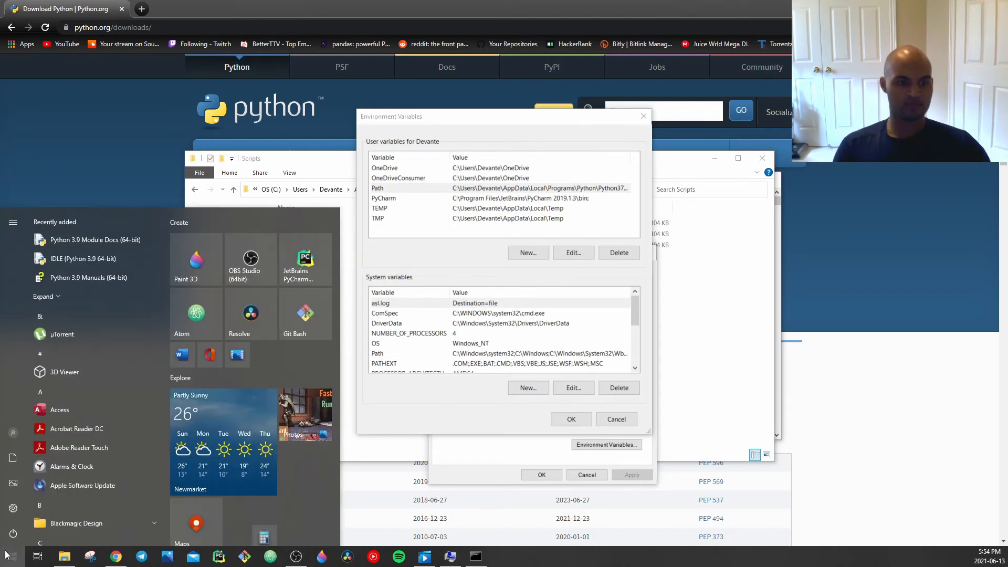
text(cmd)
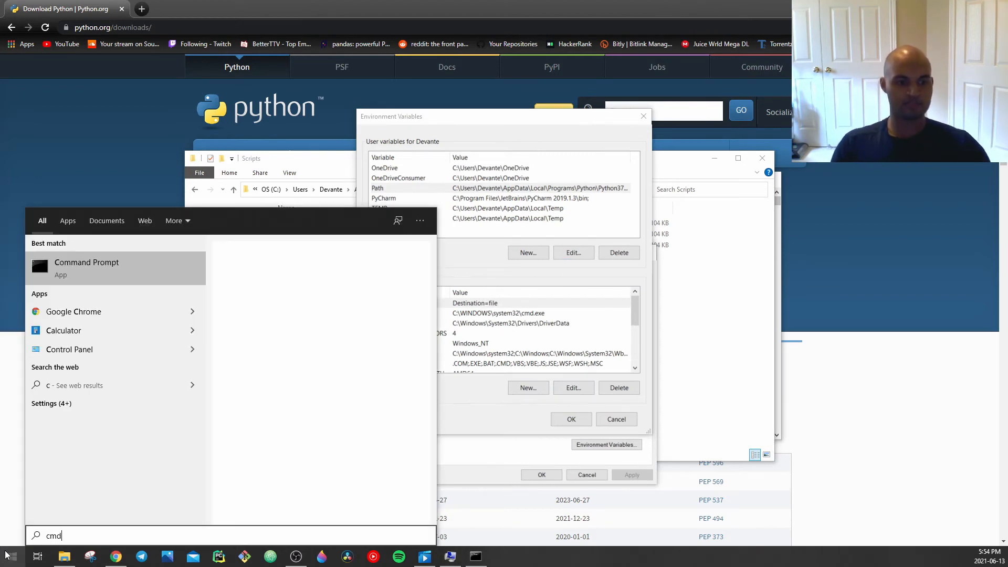
click(140, 263)
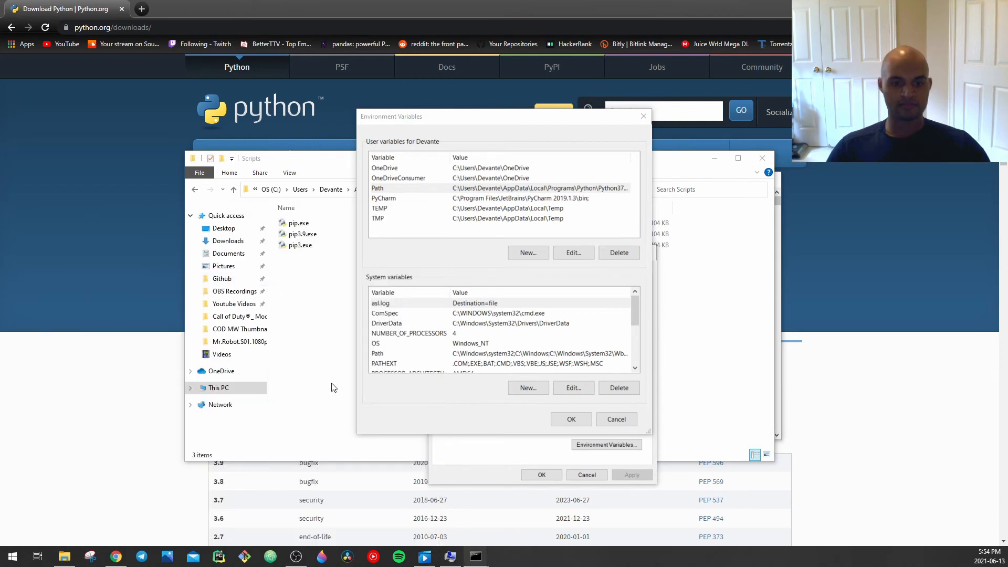
drag(471, 361, 508, 172)
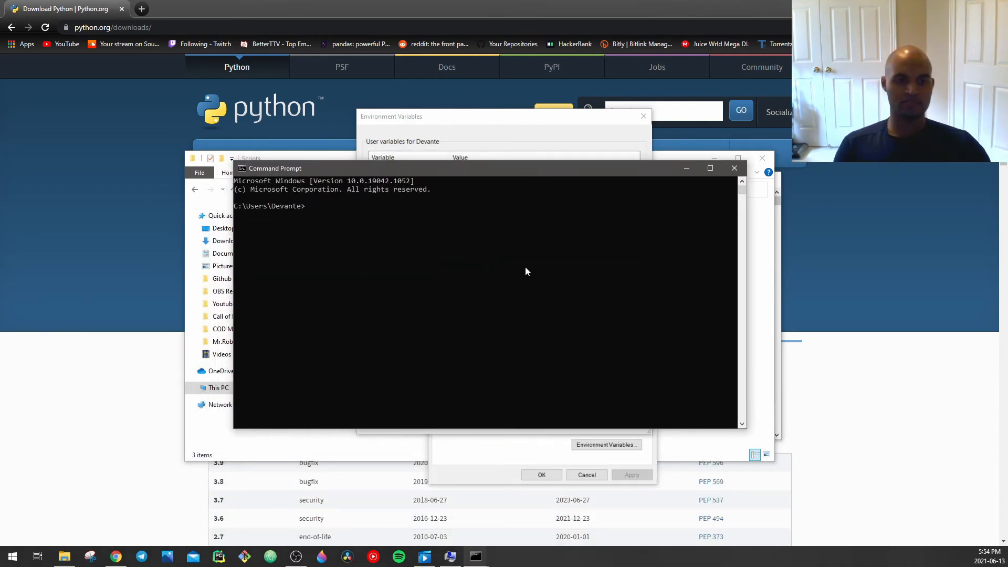
text(python)
key(Return)
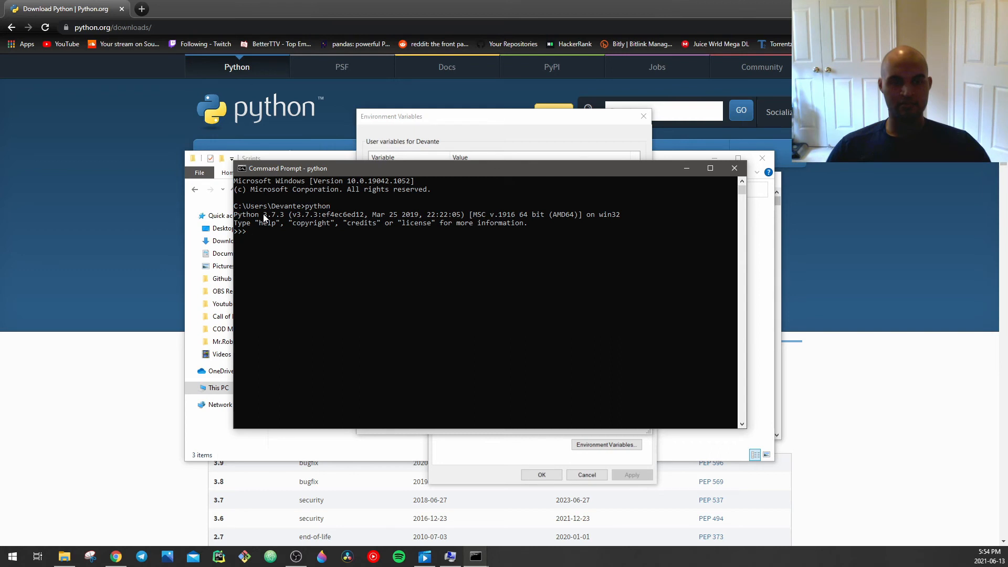
drag(263, 217, 286, 218)
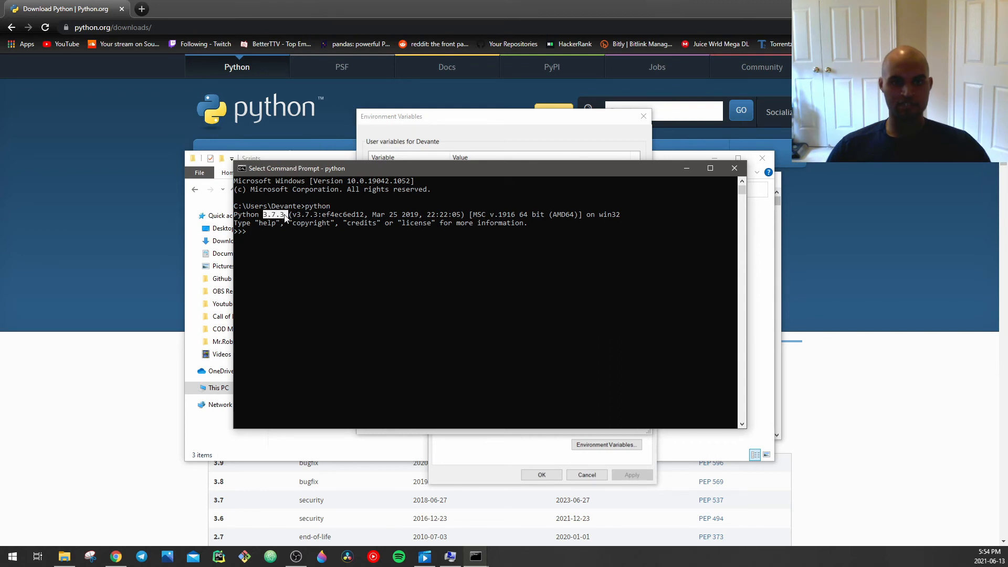
click(285, 216)
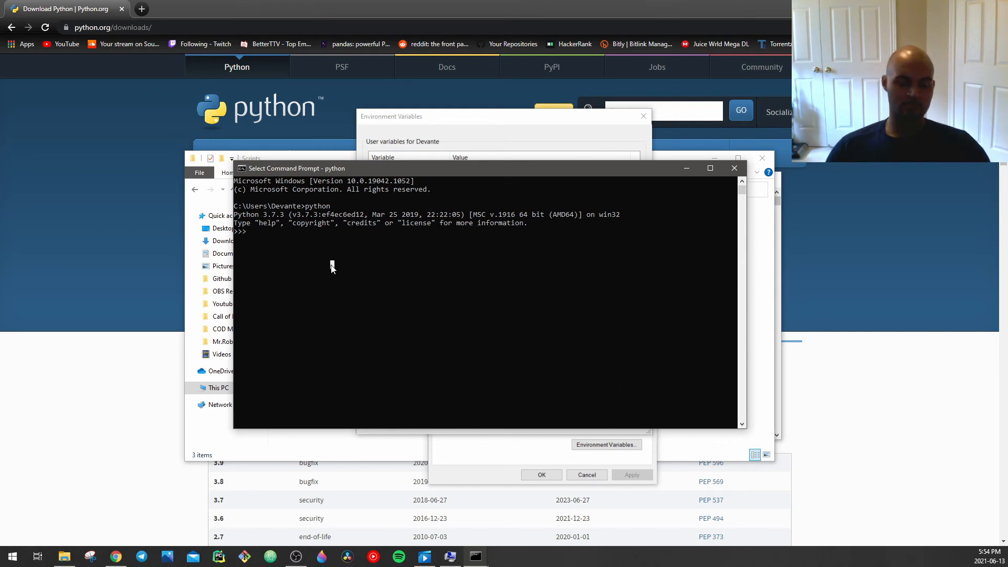
Step: Leave the Python interpreter with exit()
key(Escape)
text(exit())
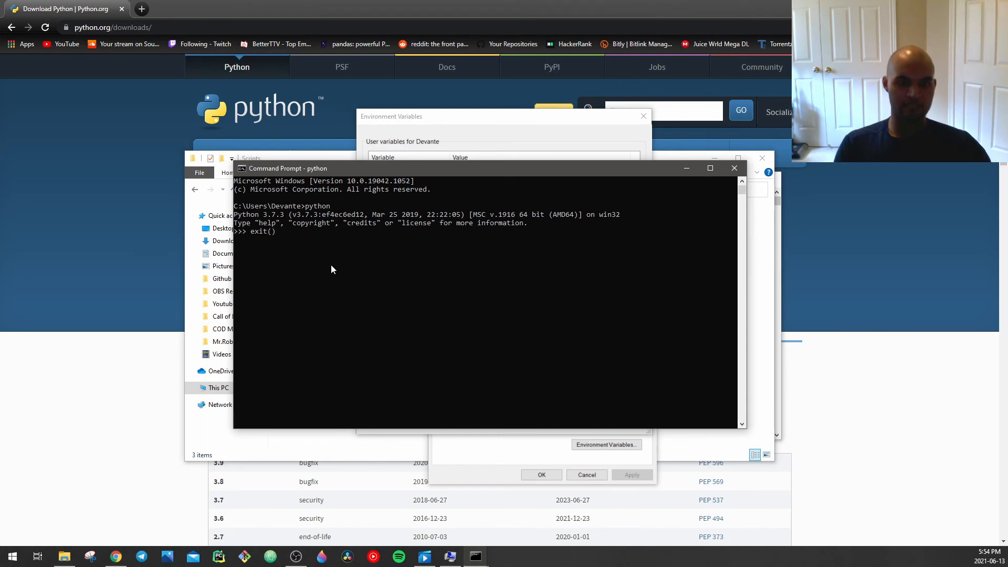
key(Return)
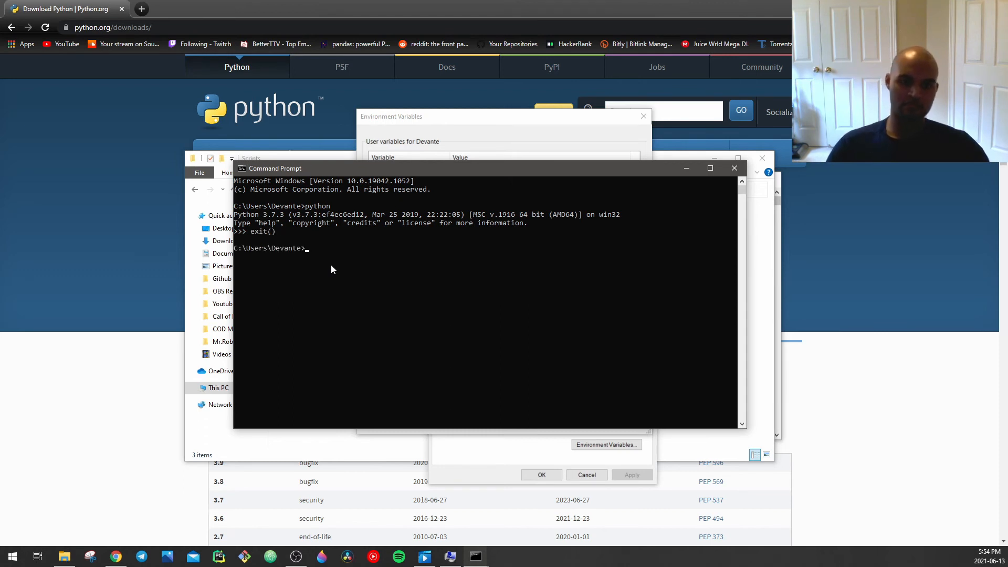
Step: Reopen the user Path variable for editing and move the Python39 entry to the top of the list
click(518, 119)
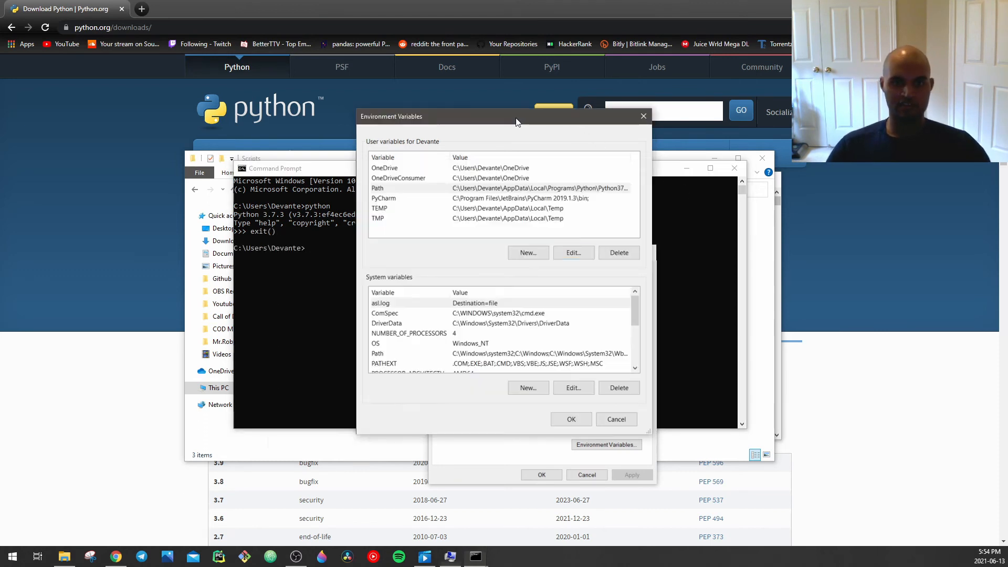
click(573, 189)
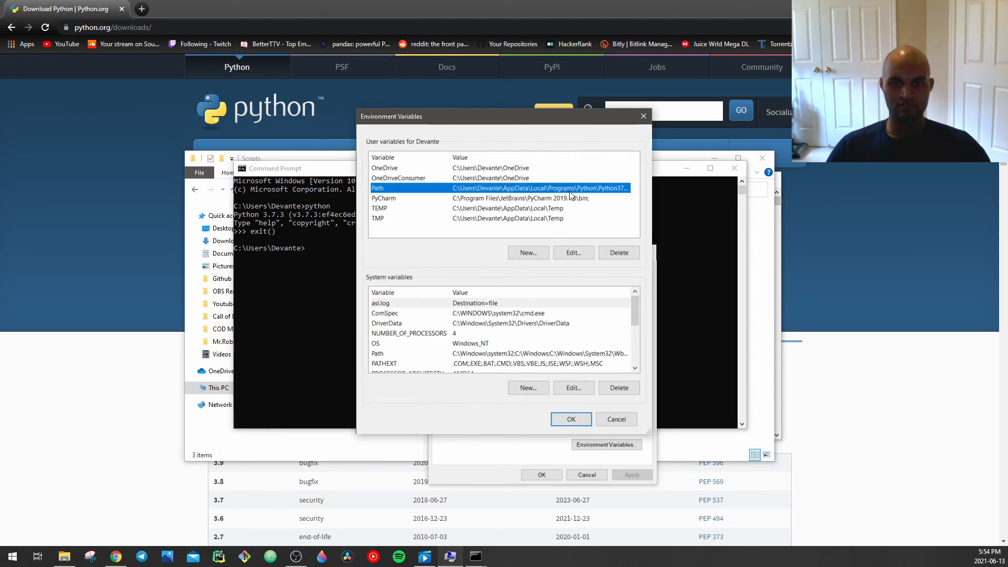
click(572, 252)
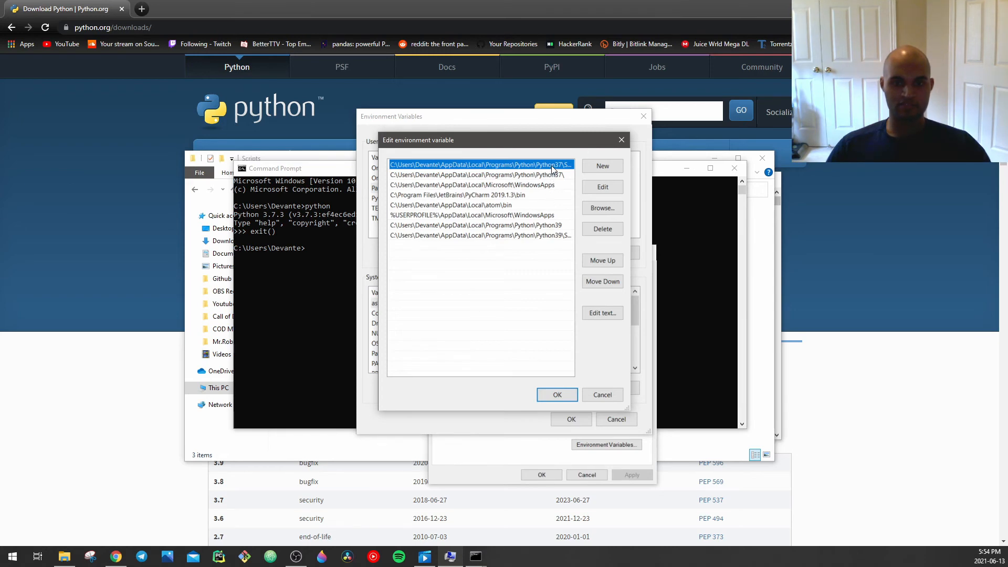
click(545, 225)
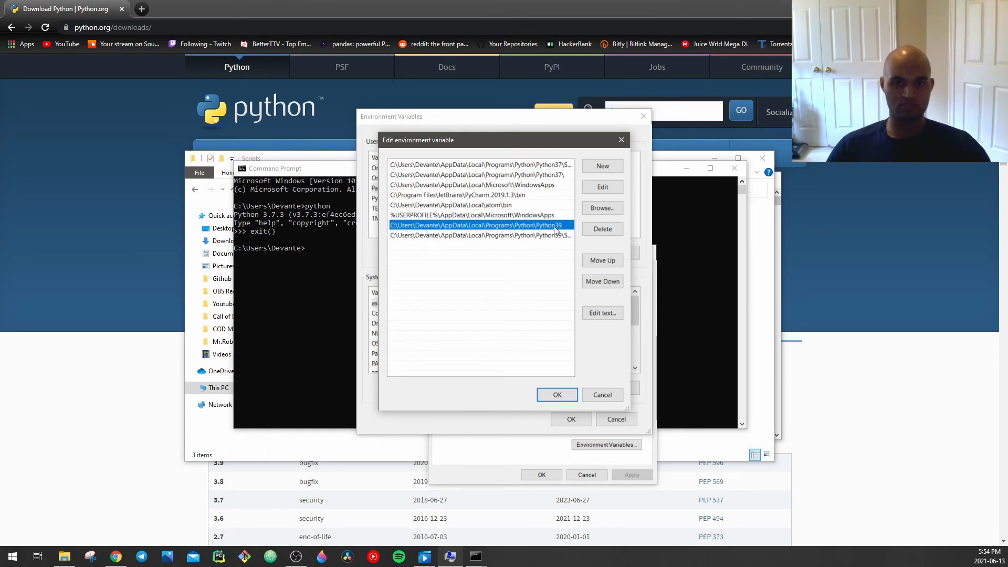
click(599, 261)
click(598, 261)
click(599, 261)
click(599, 261)
click(598, 262)
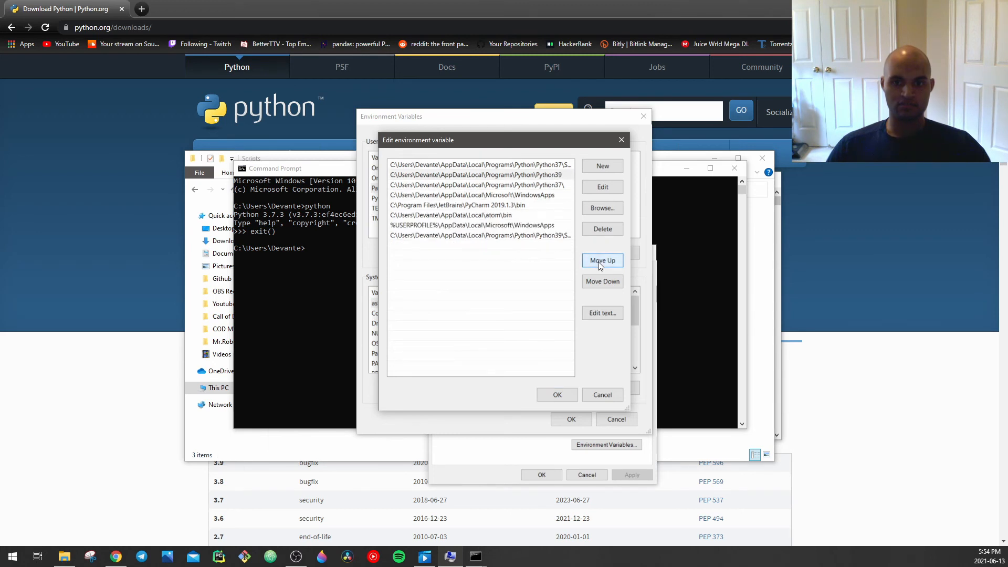
click(598, 262)
Step: Move the Python39\Scripts entry to the top of the Path list, above the Python39 entry
click(547, 236)
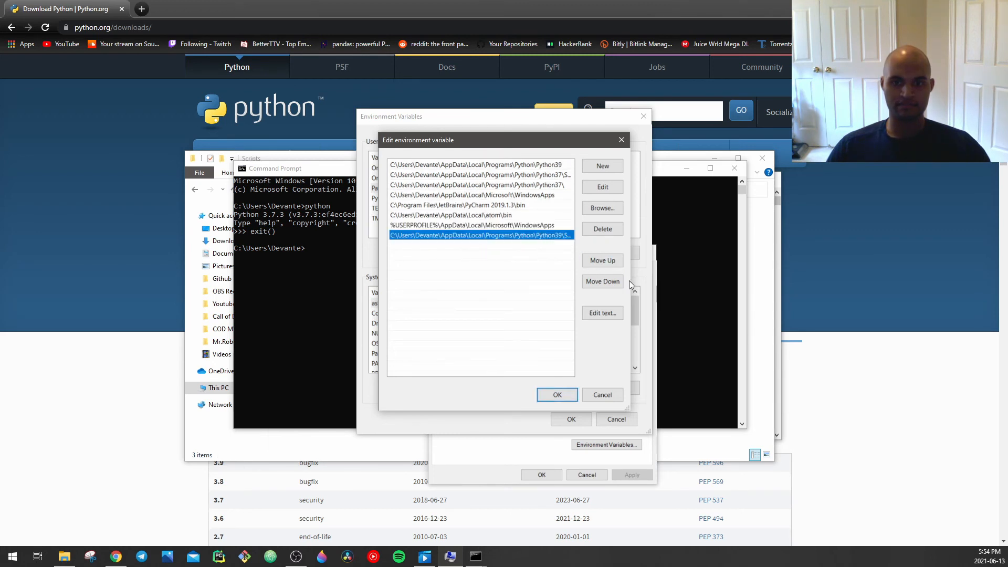
click(610, 261)
click(610, 260)
click(610, 261)
click(610, 260)
click(610, 261)
click(610, 260)
click(610, 260)
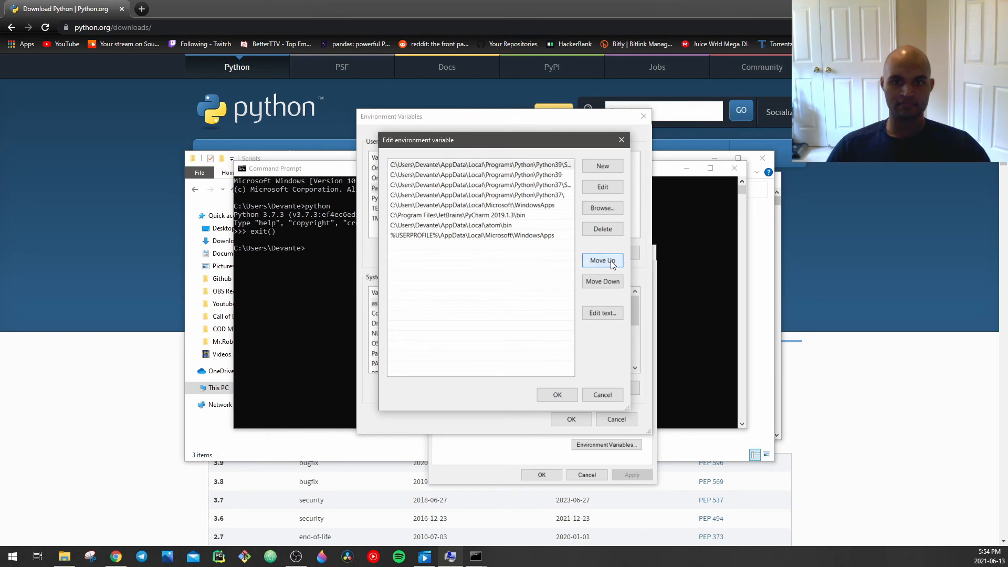
Step: Widen the Path editor to check the full entries, and accept the changes in all open environment variable and system dialogs
drag(379, 198, 345, 199)
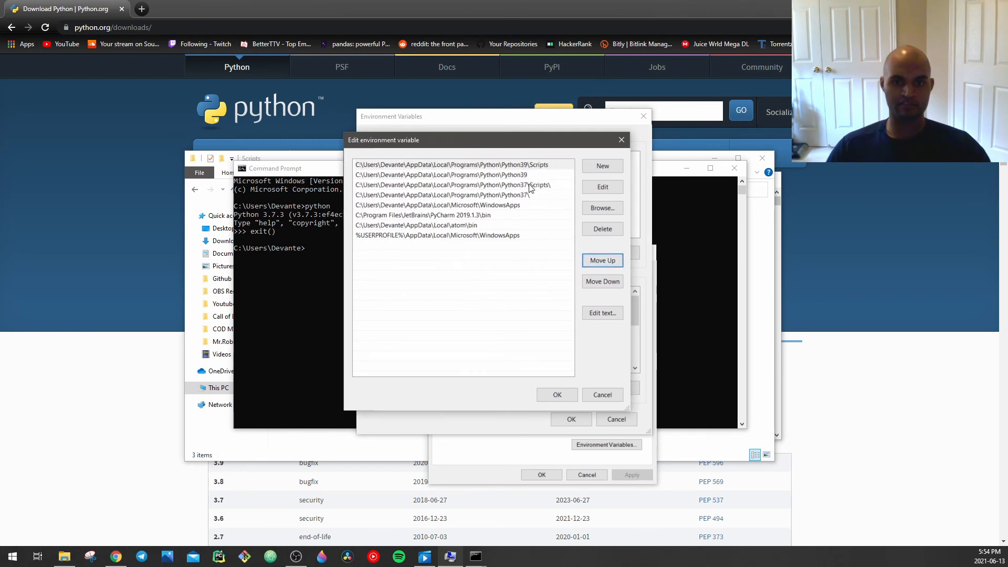
click(560, 396)
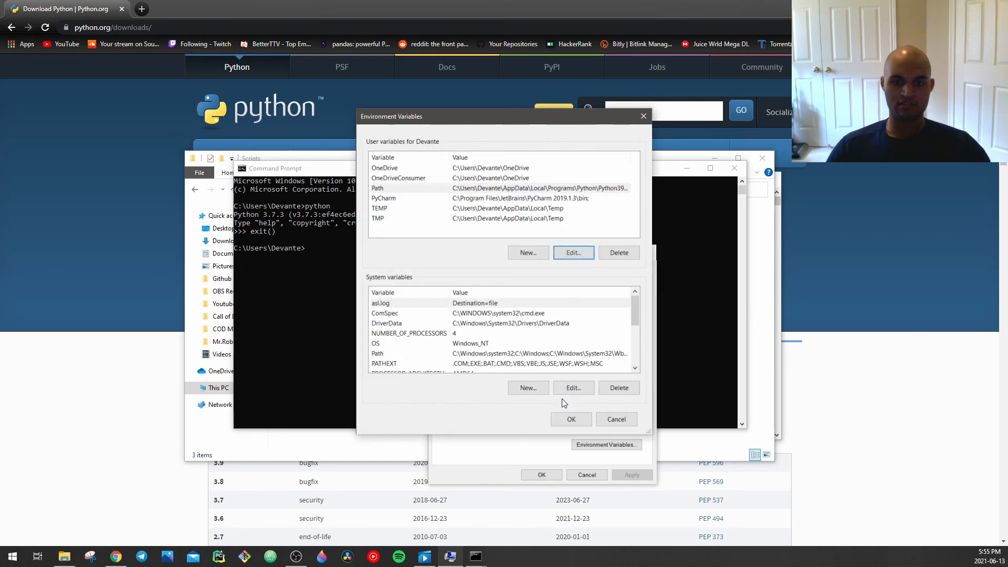
click(571, 419)
click(542, 475)
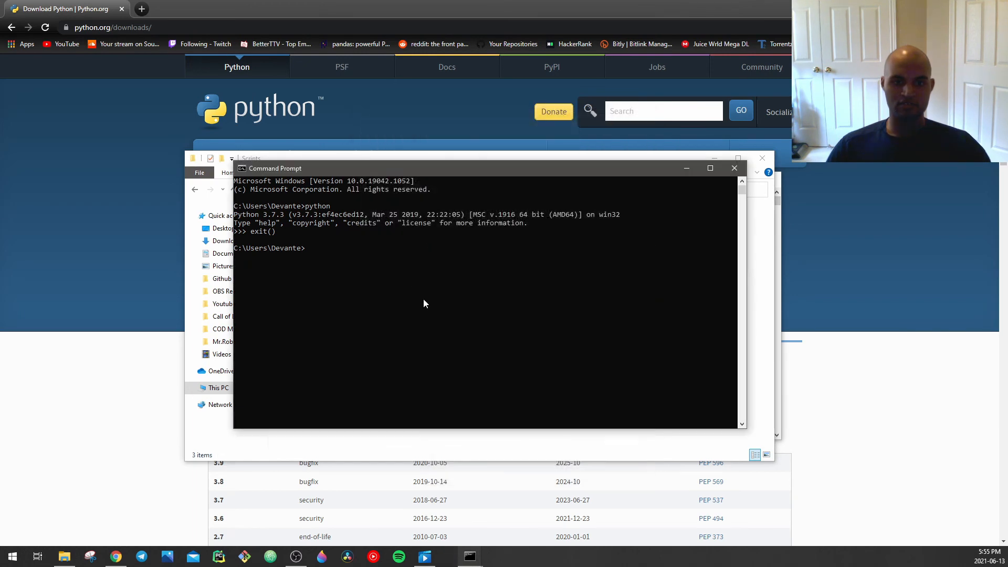
Step: Close the old Command Prompt window and open a new one
click(404, 272)
click(734, 168)
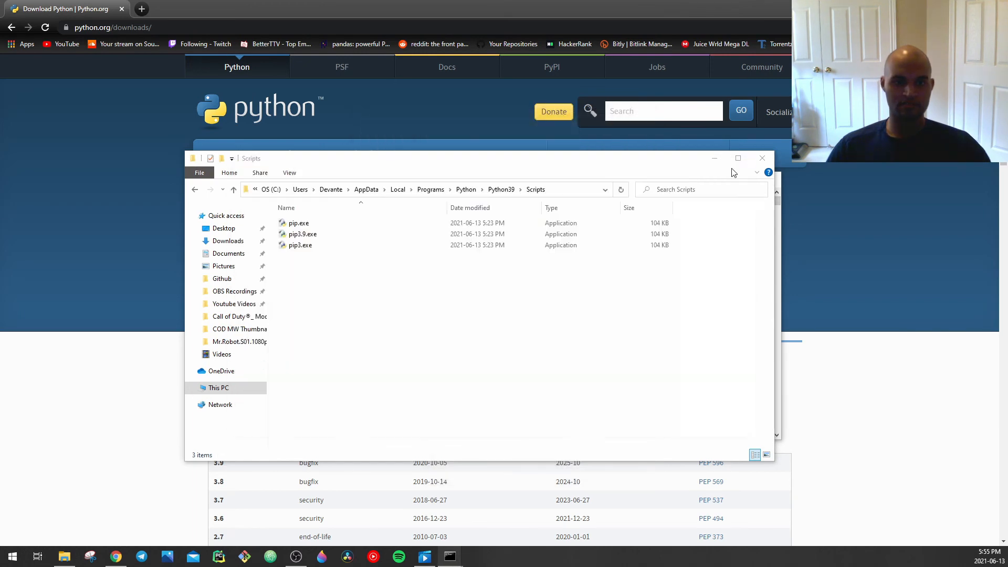
click(2, 557)
text(cmd)
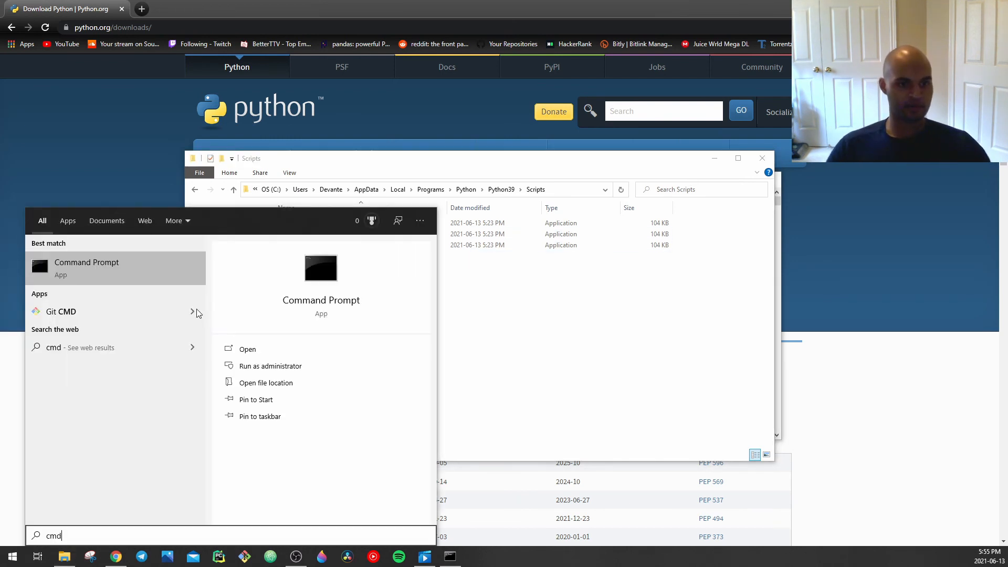
click(141, 272)
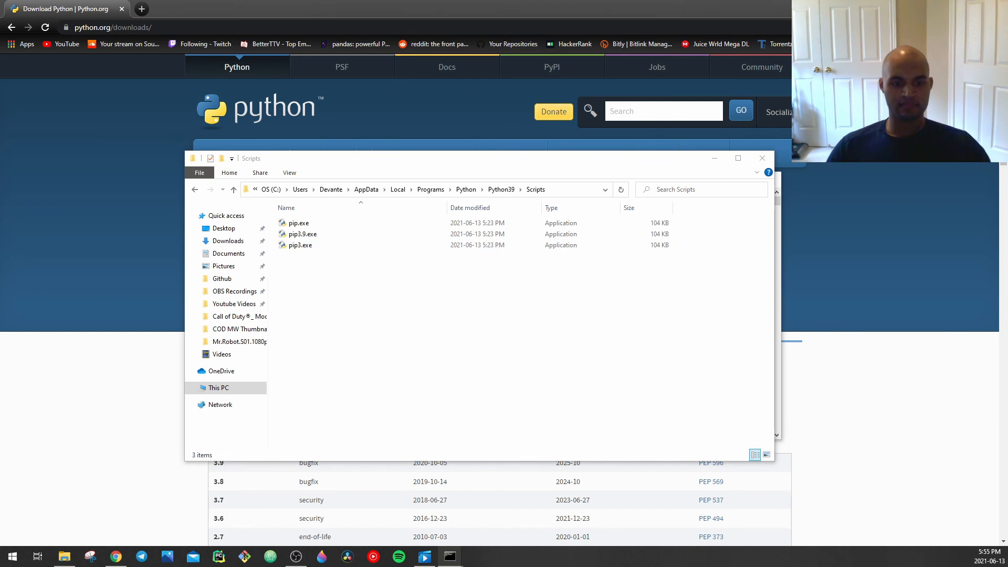
Step: Run python in the new Command Prompt and check the version number it reports
click(455, 249)
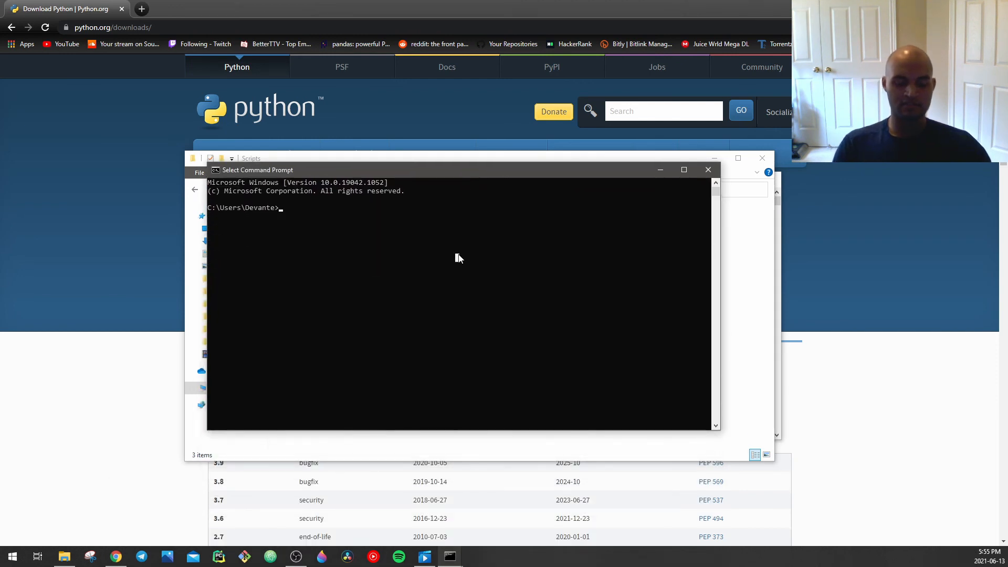
text(python)
key(Return)
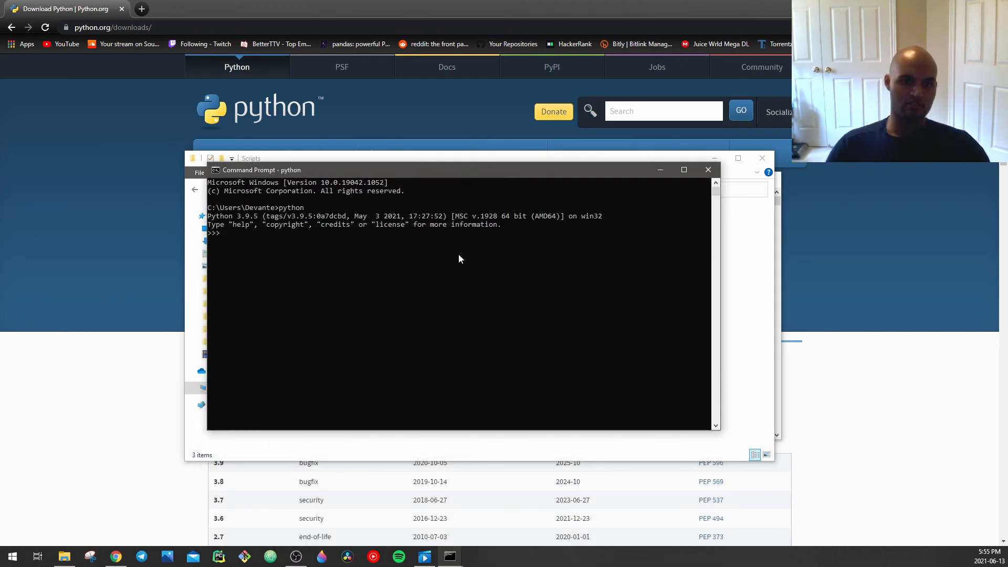
drag(238, 216, 255, 217)
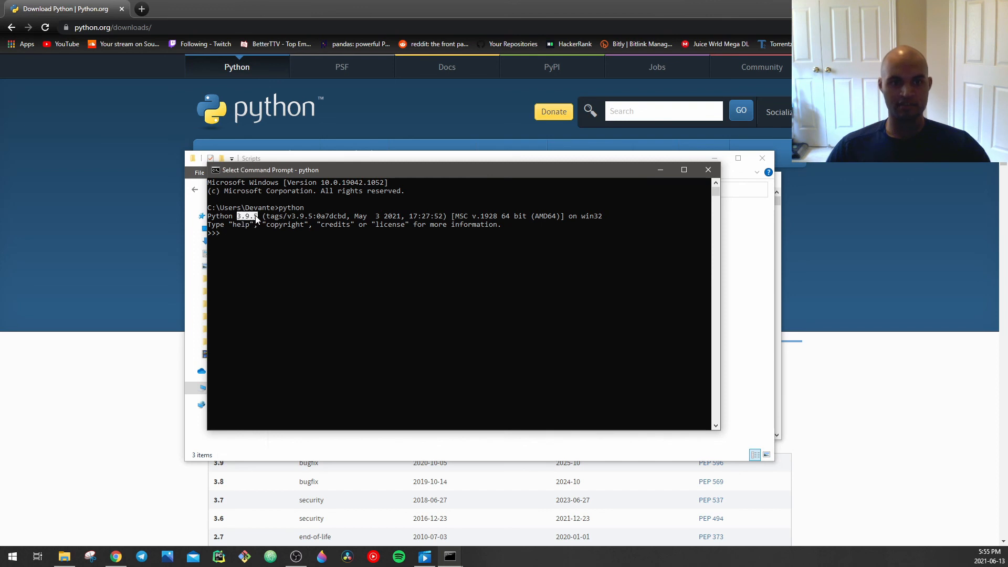
click(297, 260)
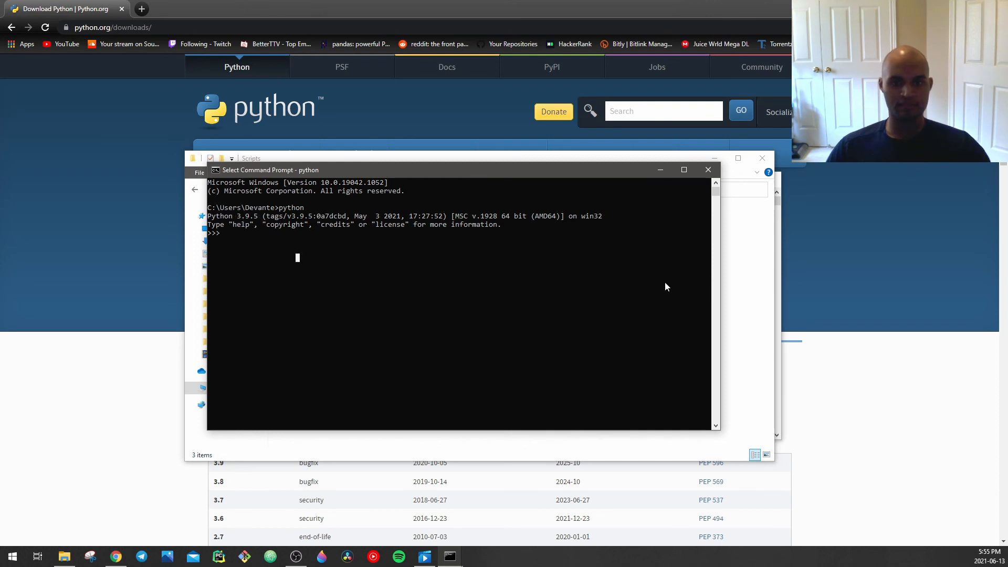